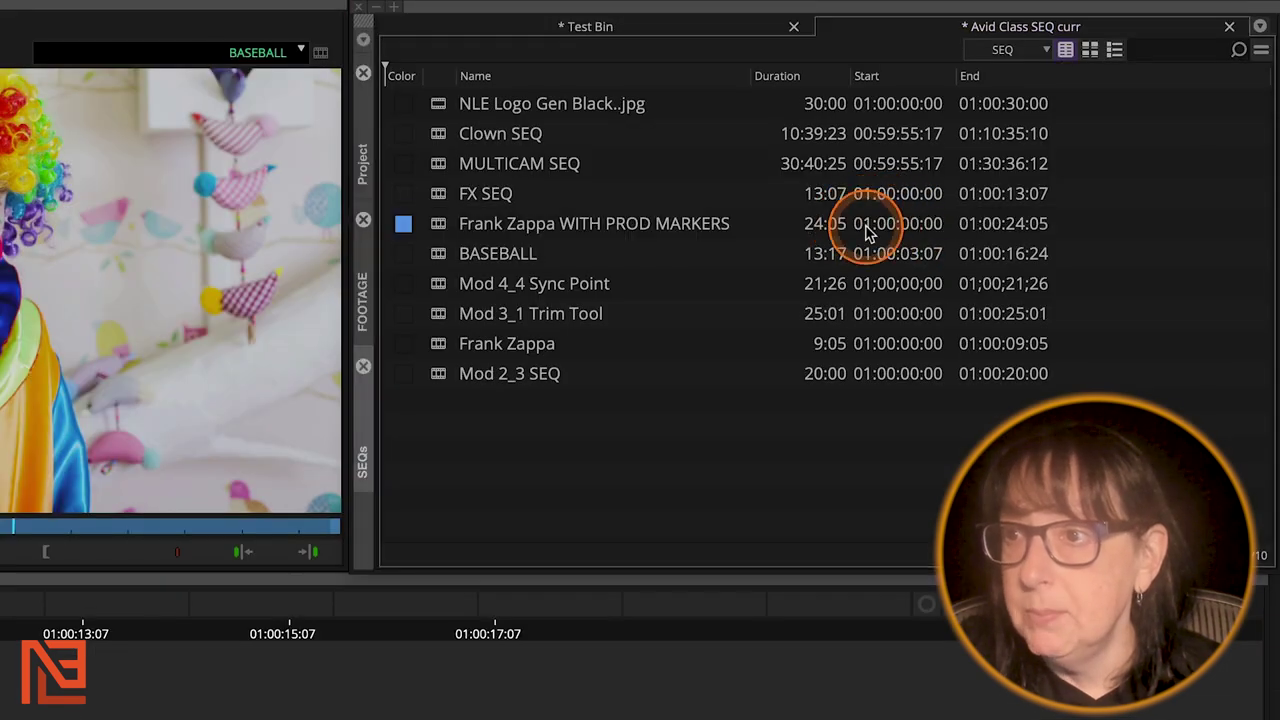
- Change the Frank Zappa WITH PROD MARKERS start to drop-frame 01;00;00;00 and confirm
{"action": "left_click", "coordinate": [868, 232]}
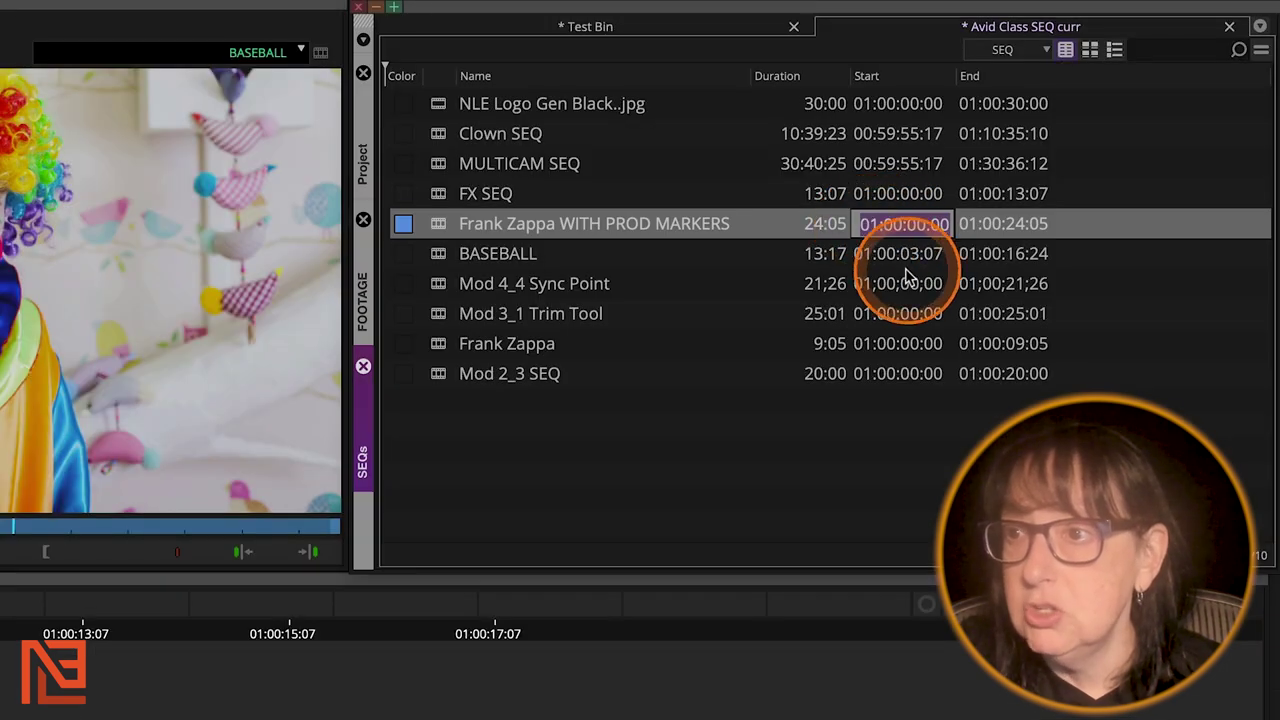
{"action": "left_click", "coordinate": [874, 228]}
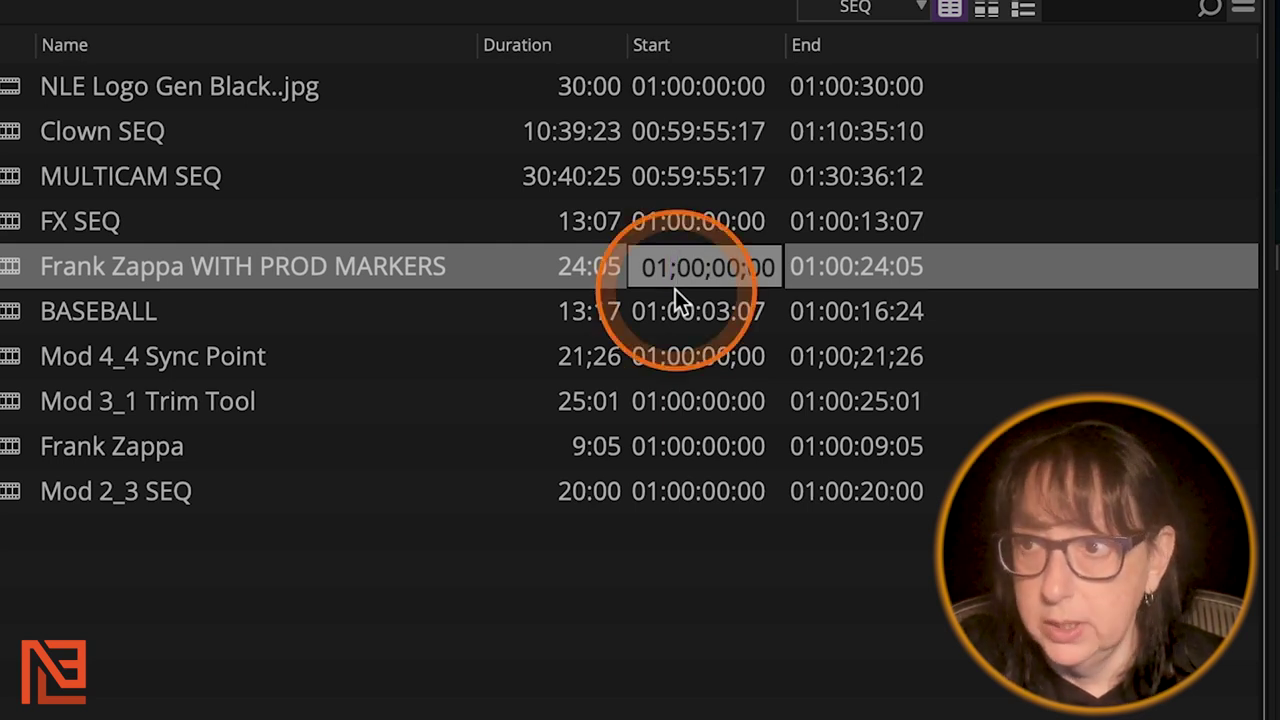
{"action": "key", "text": "Return"}
{"action": "left_click", "coordinate": [663, 263]}
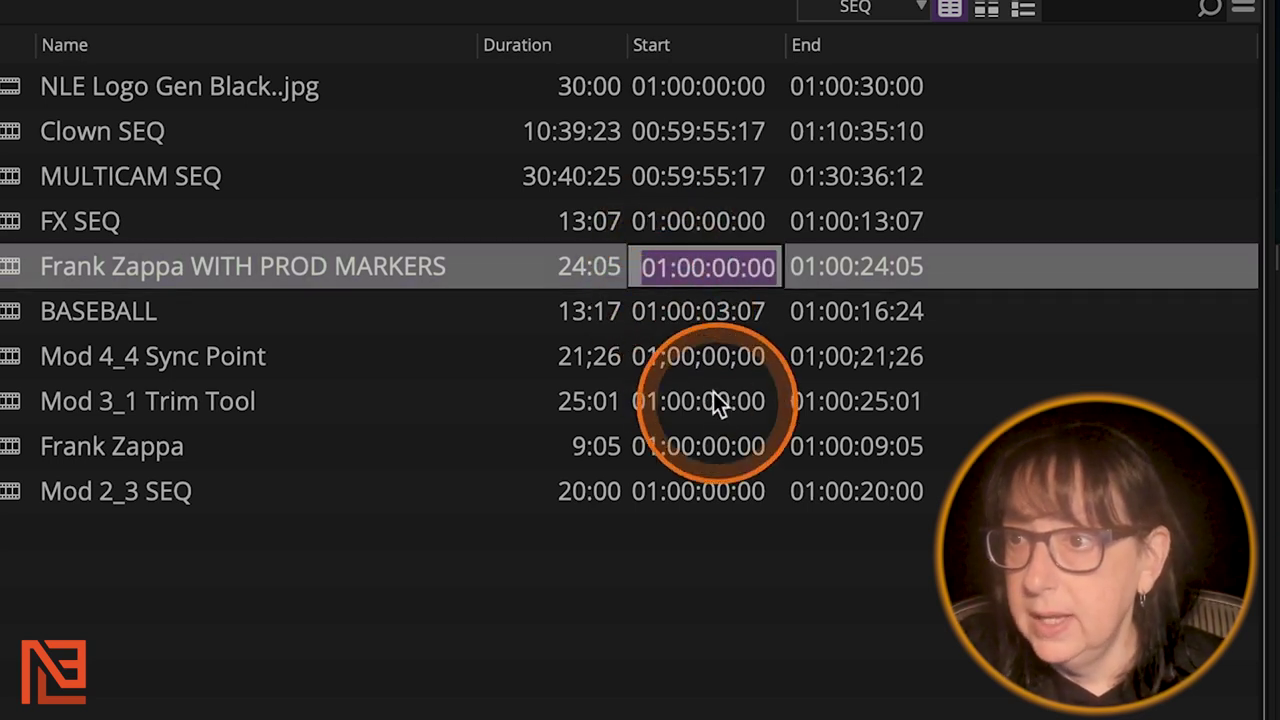
{"action": "left_click", "coordinate": [670, 266]}
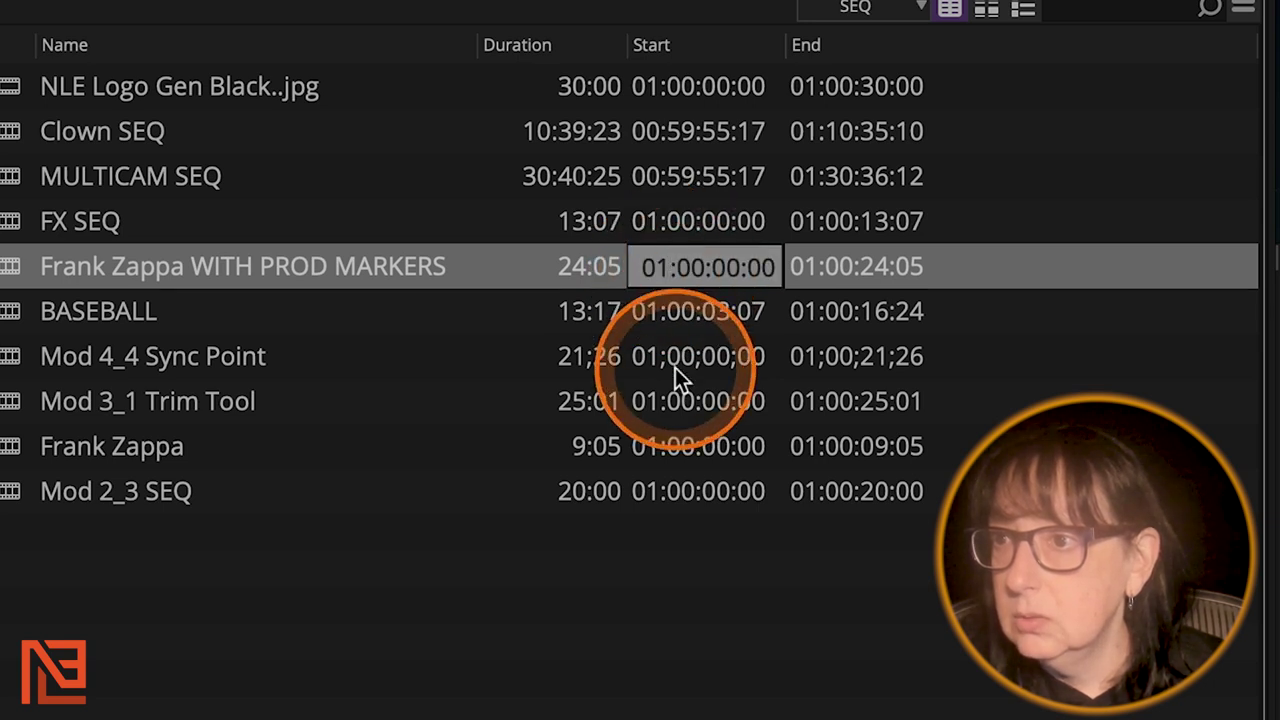
{"action": "type", "text": ";00;00;"}
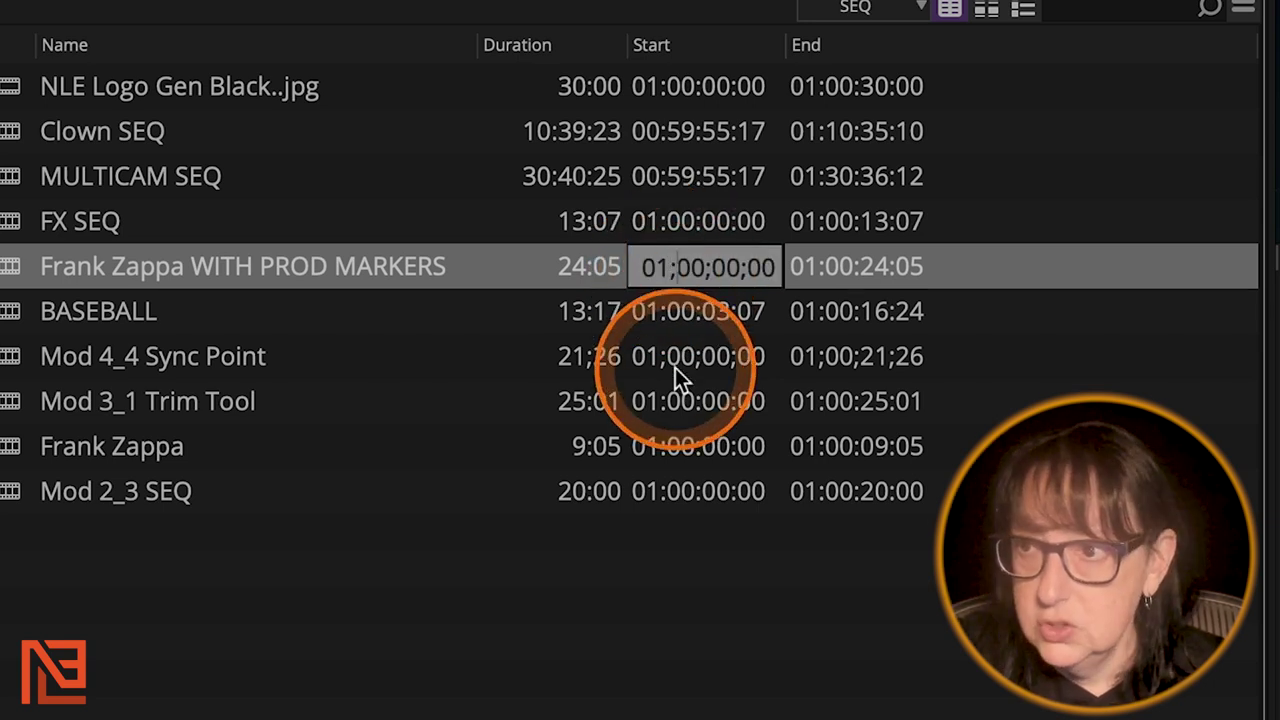
{"action": "left_click", "coordinate": [675, 368]}
{"action": "left_click", "coordinate": [464, 577]}
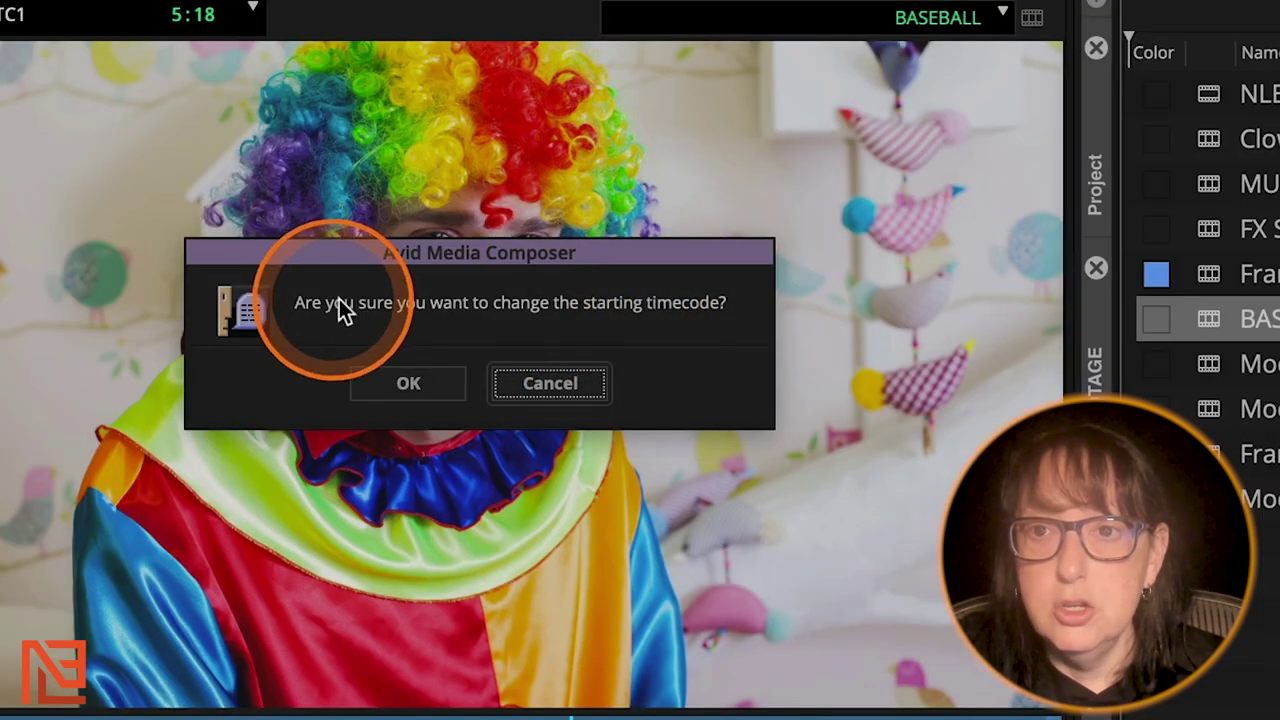
{"action": "left_click", "coordinate": [408, 388]}
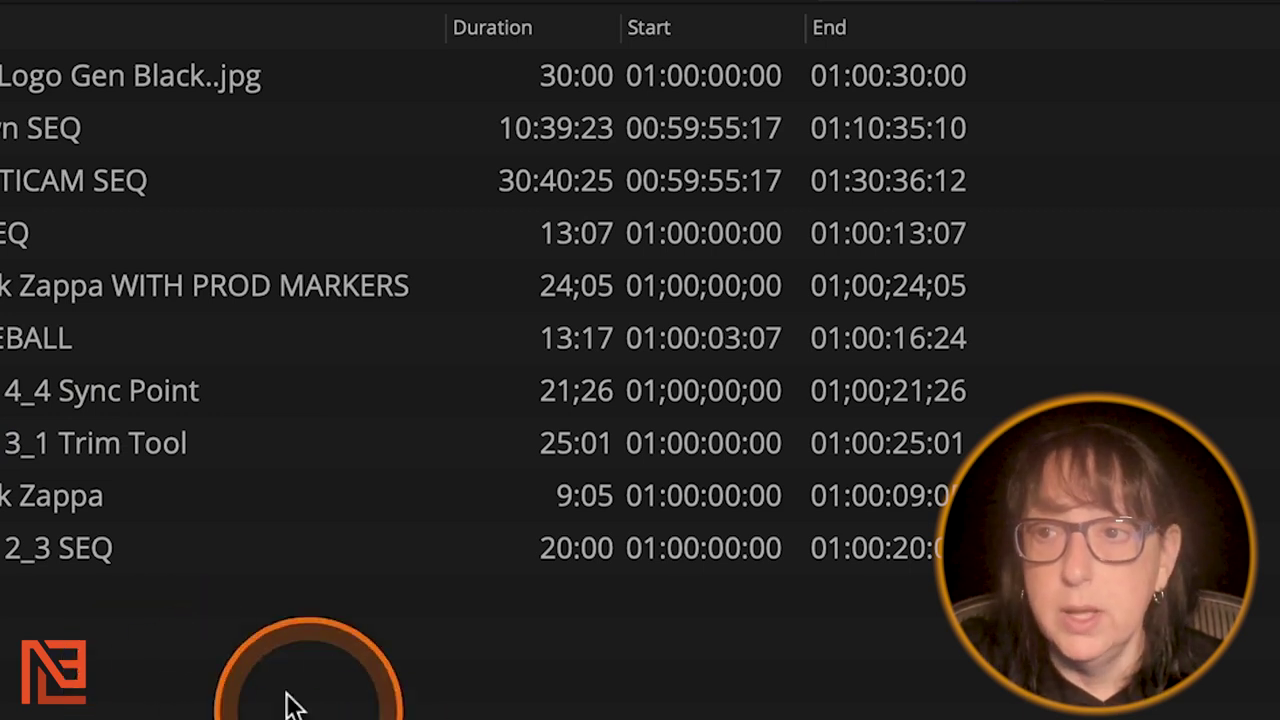
{"action": "left_click", "coordinate": [1, 285]}
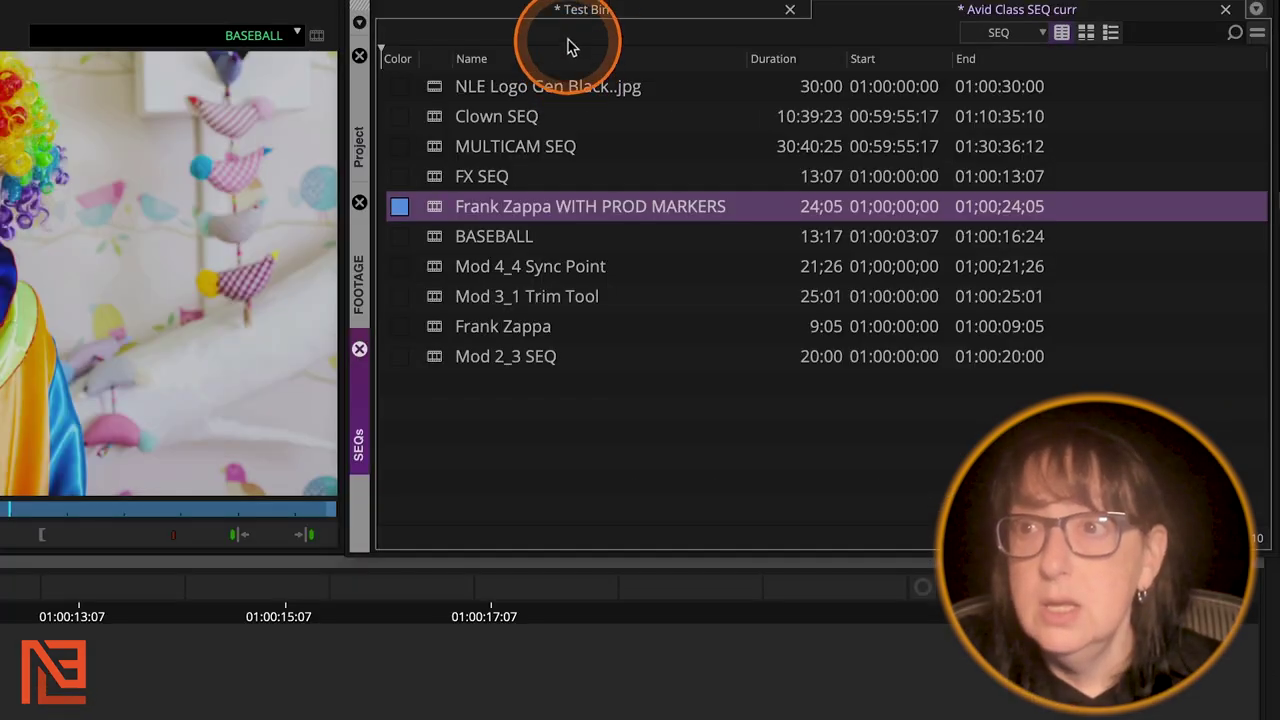
- In the Test Bin, rename the Questions SEQ sequence to Questions SEQ TEMP
{"action": "left_click", "coordinate": [614, 9]}
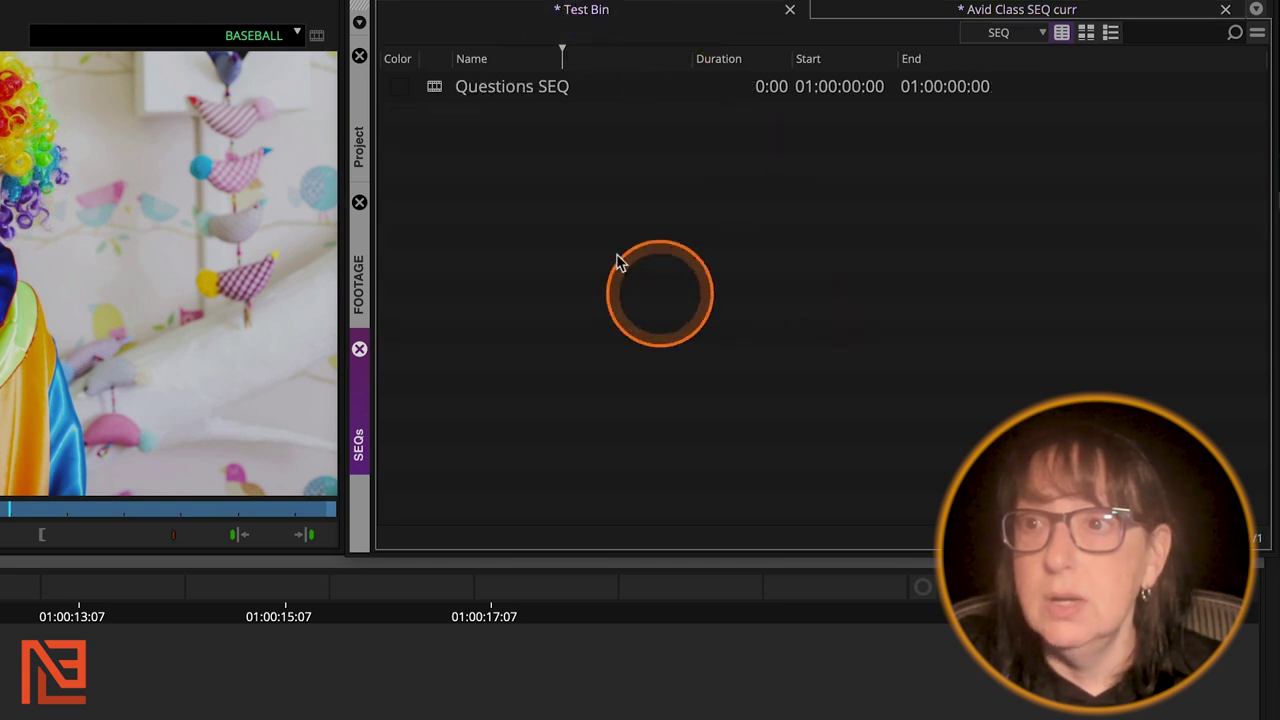
{"action": "left_click", "coordinate": [524, 90]}
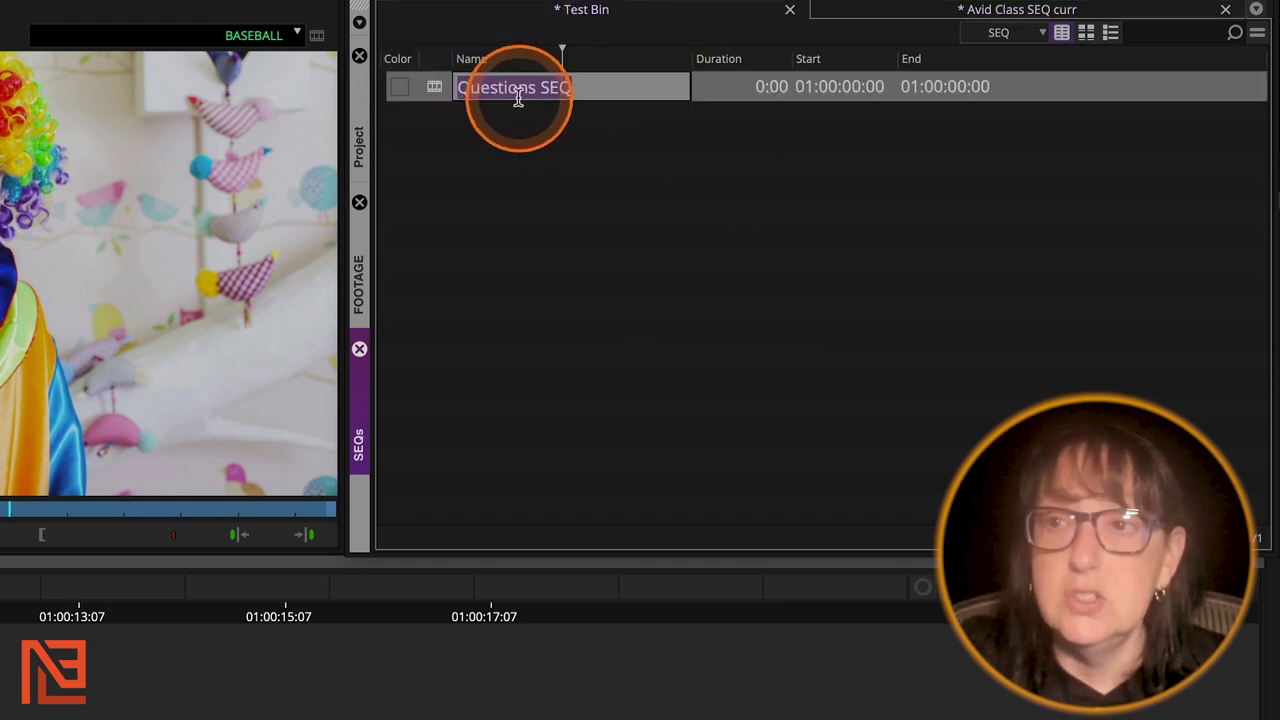
{"action": "left_click", "coordinate": [445, 92]}
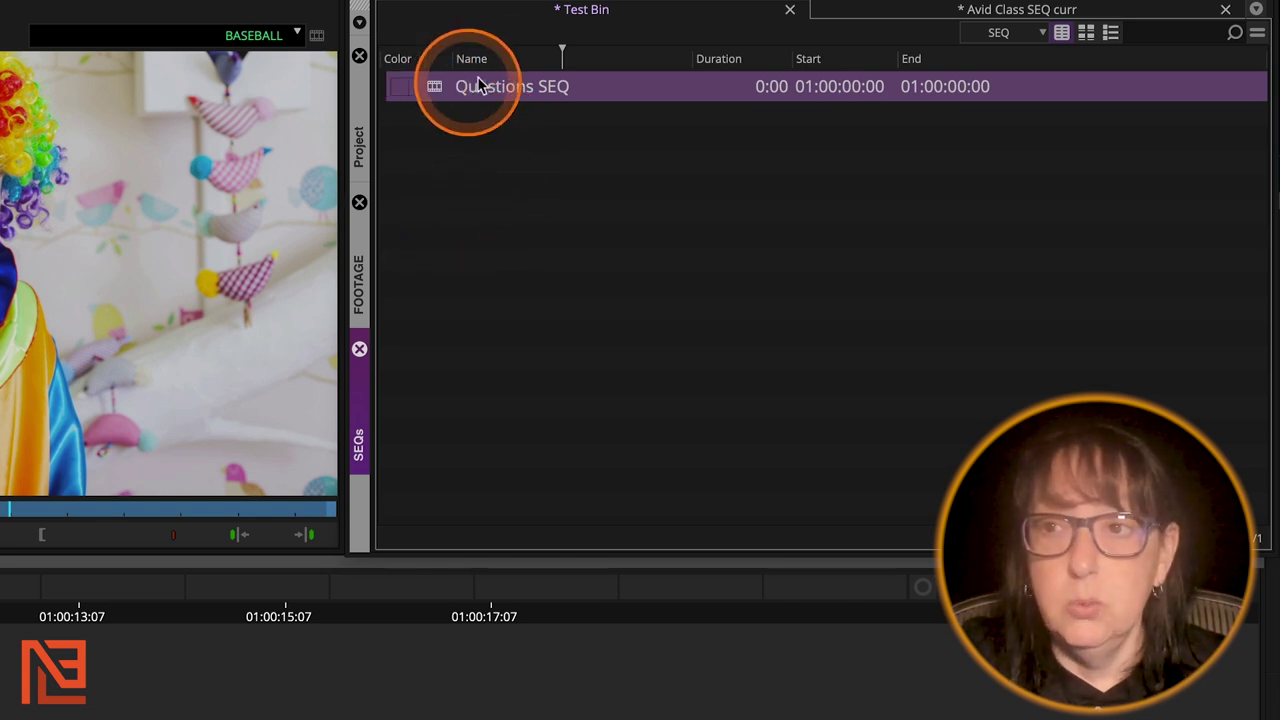
{"action": "left_click", "coordinate": [565, 86]}
{"action": "left_click", "coordinate": [596, 86]}
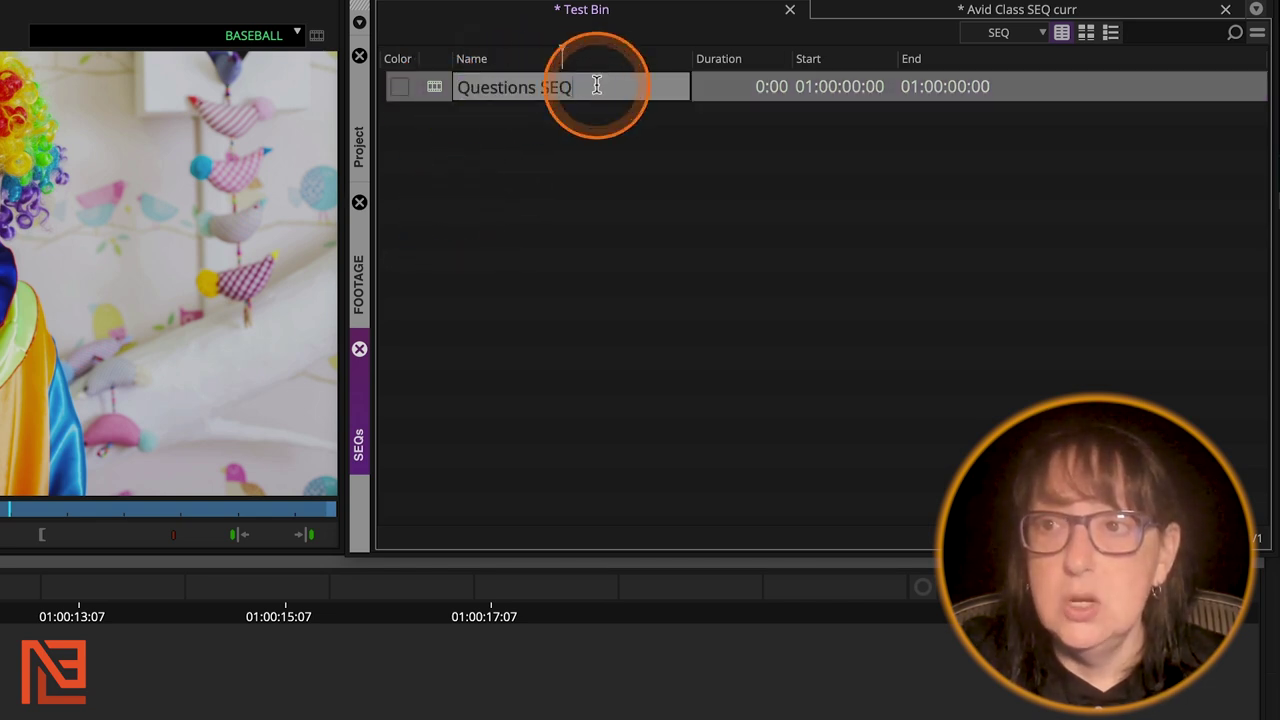
{"action": "type", "text": "TEMP"}
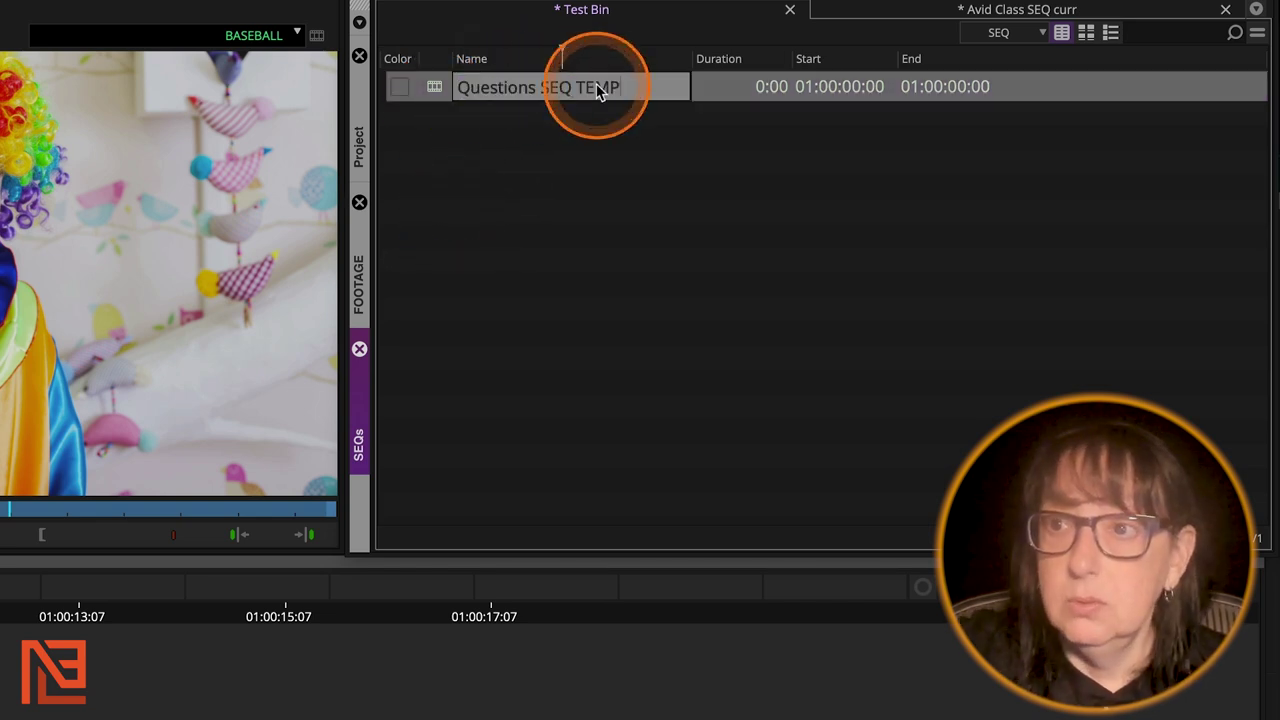
{"action": "left_click", "coordinate": [557, 149]}
- Tag Questions SEQ TEMP dark red and duplicate it
{"action": "left_click", "coordinate": [400, 88]}
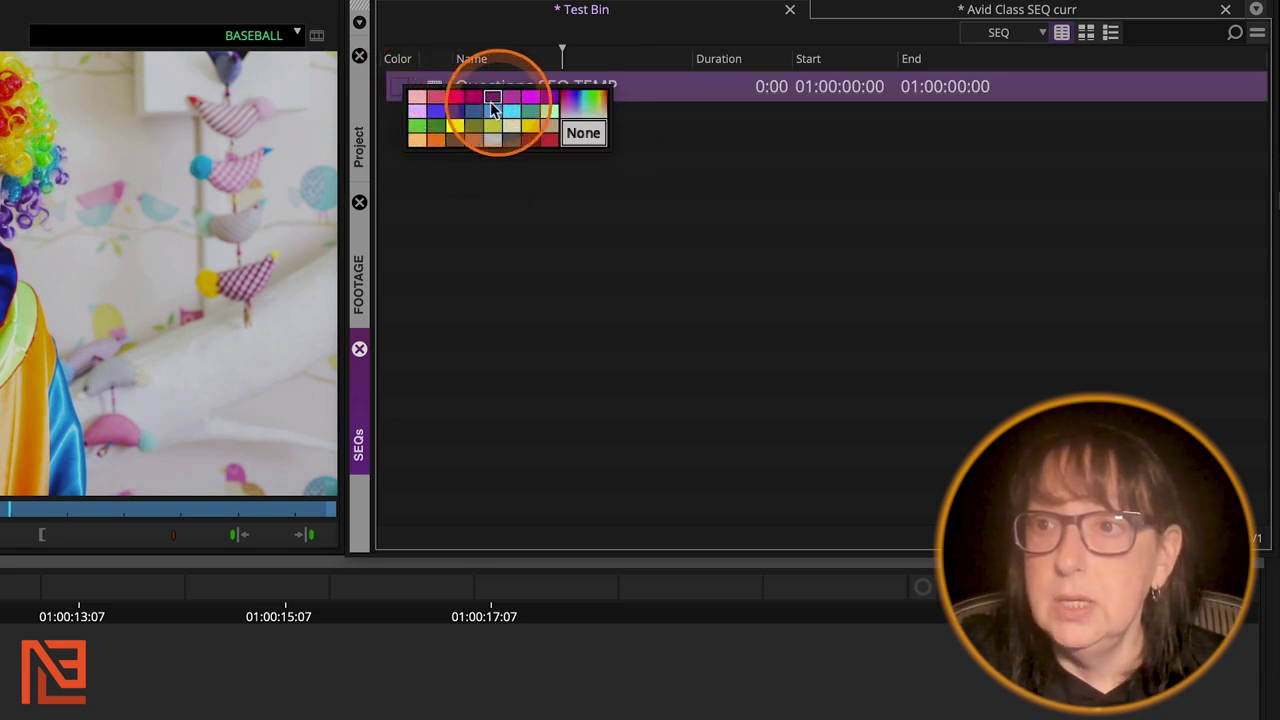
{"action": "left_click", "coordinate": [457, 97]}
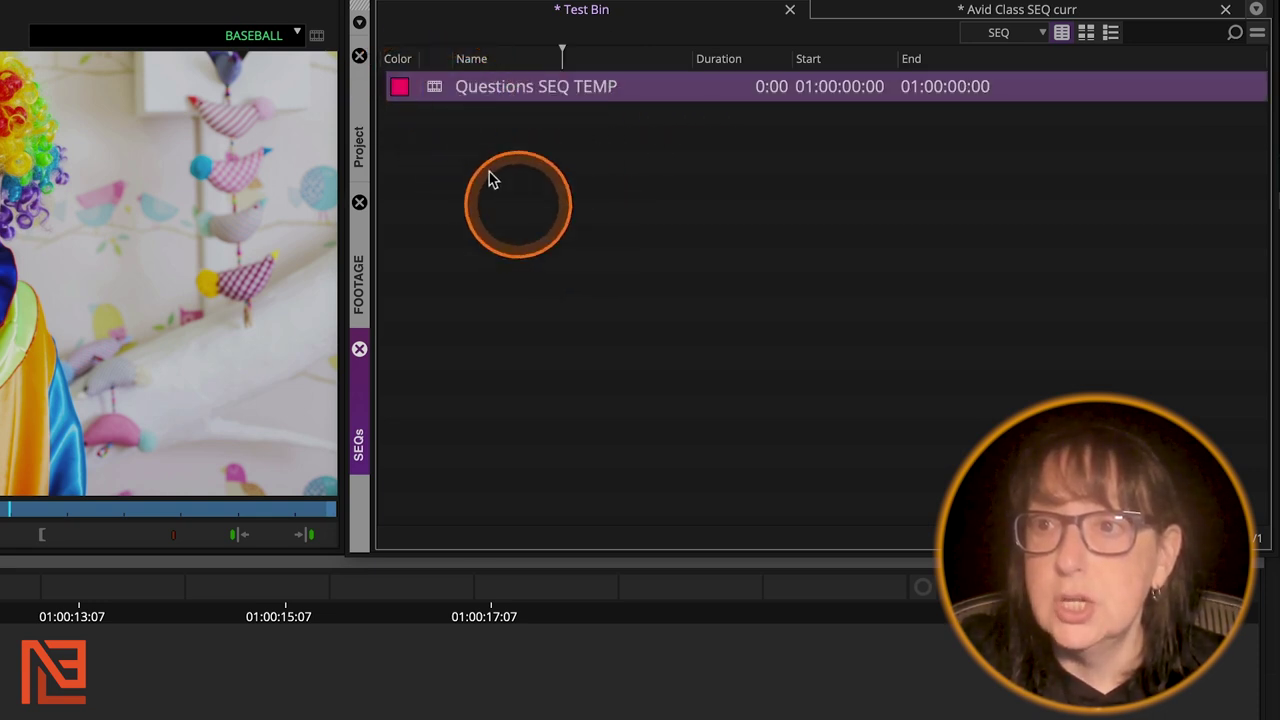
{"action": "left_click", "coordinate": [399, 87]}
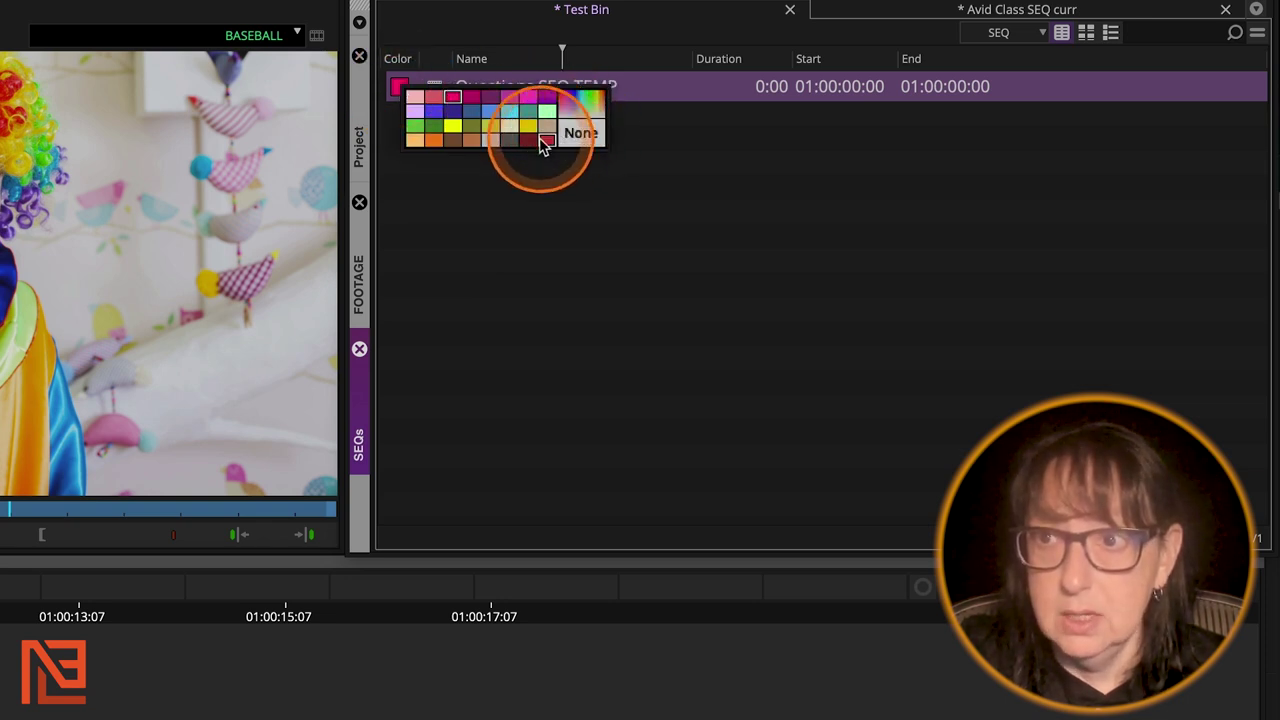
{"action": "left_click", "coordinate": [545, 140]}
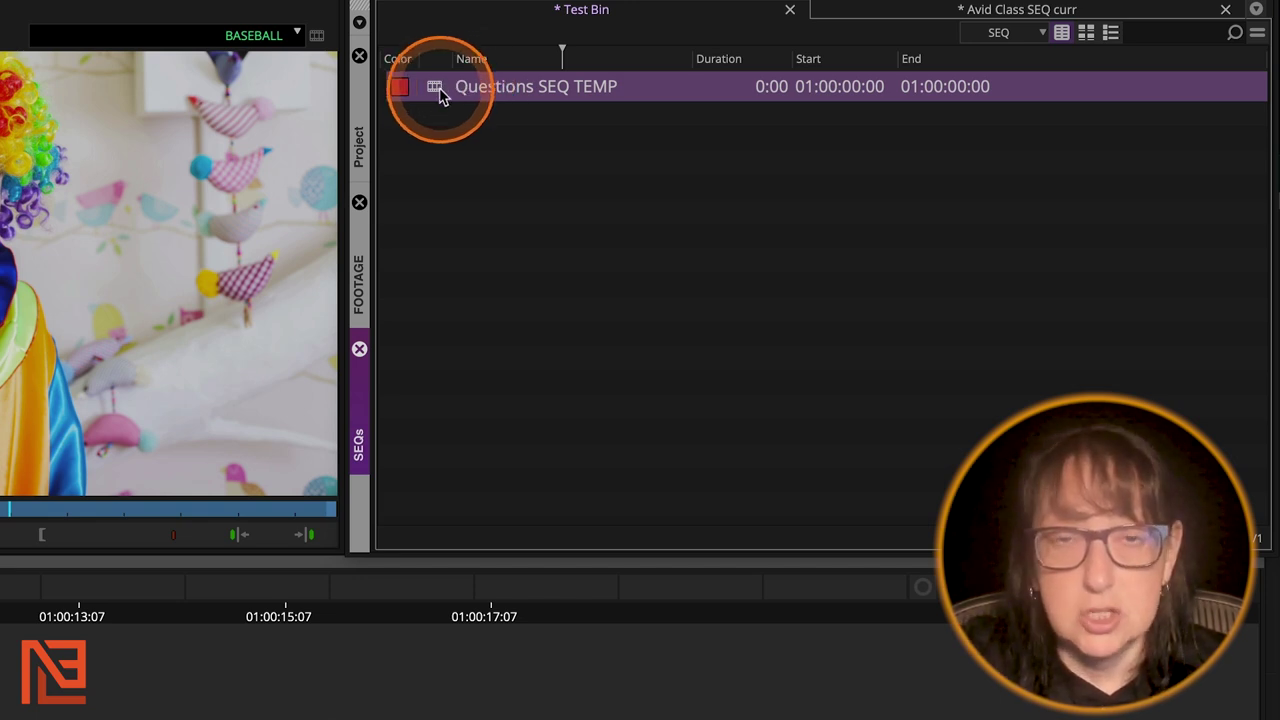
{"action": "key", "text": "super+d"}
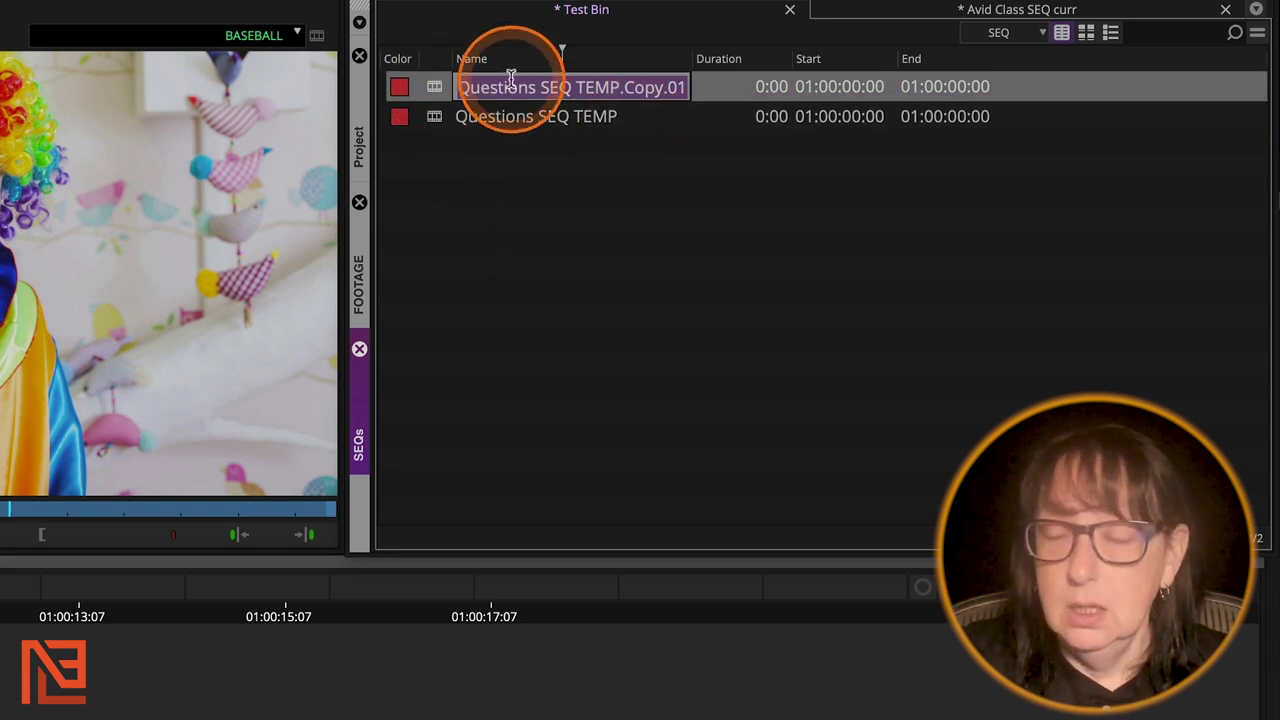
- Name the duplicate sequence Go Cashew Go and change its colour to green
{"action": "type", "text": "Go"}
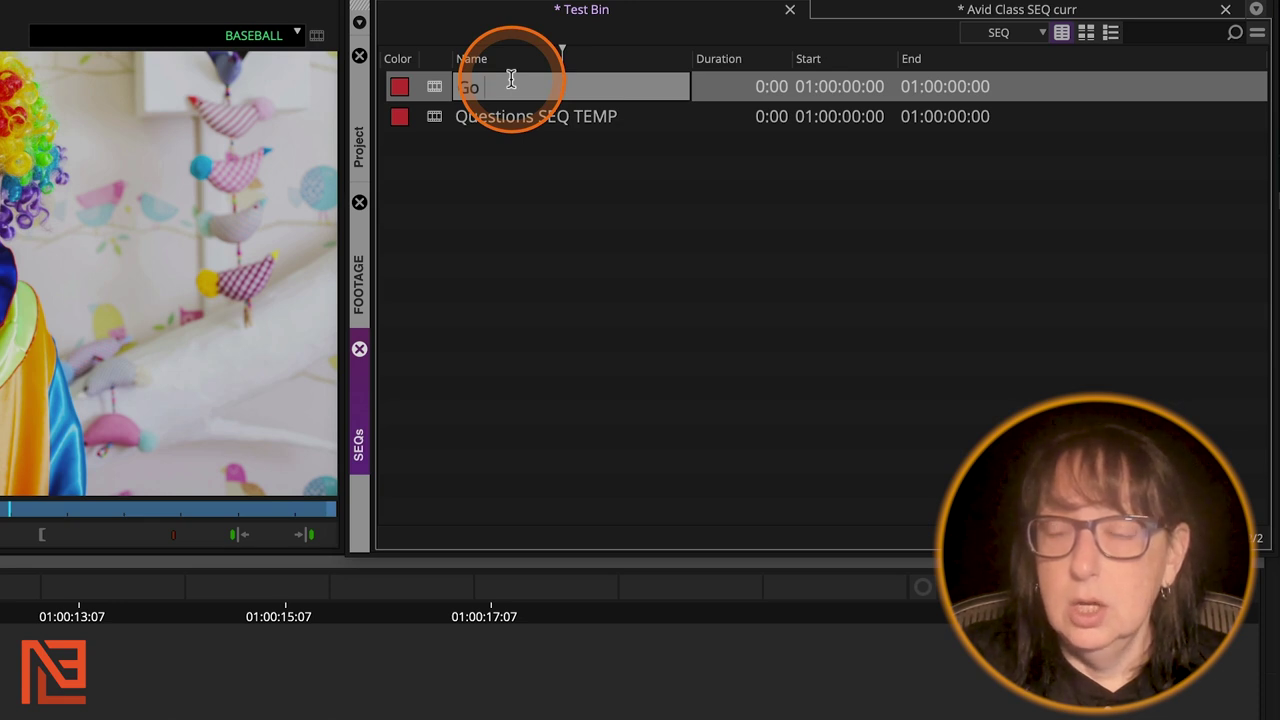
{"action": "type", "text": " Cashew"}
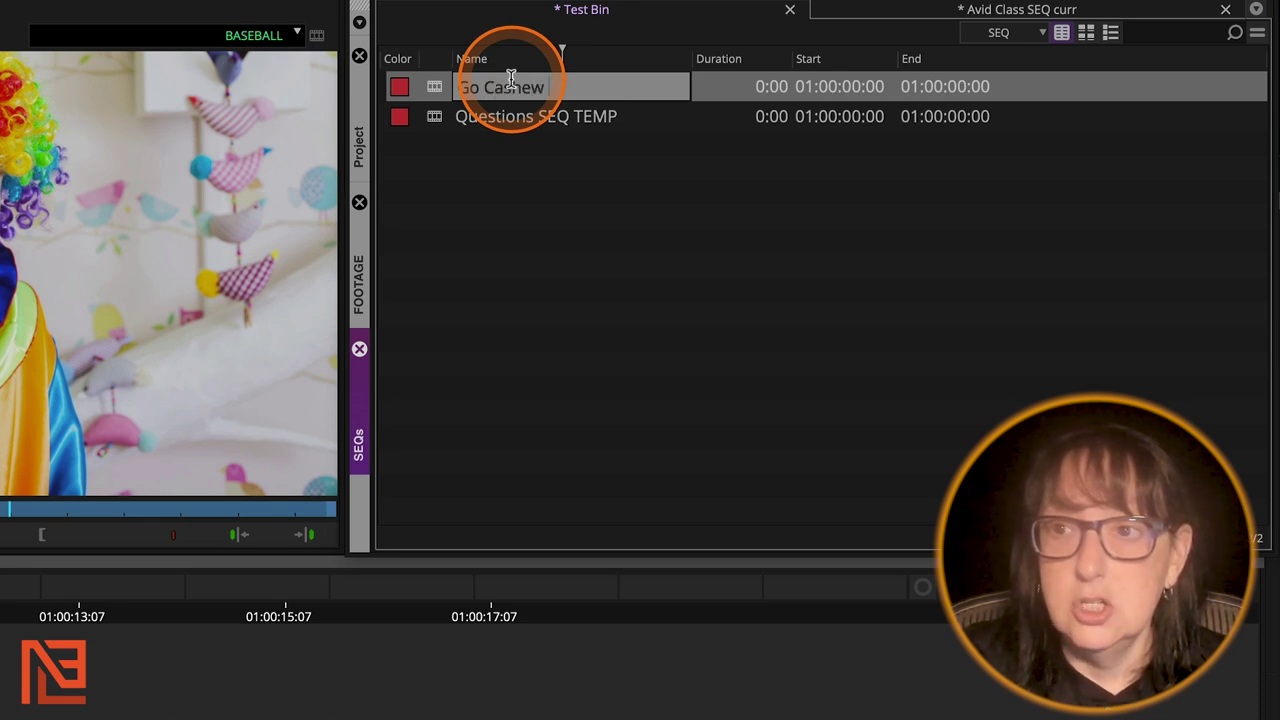
{"action": "type", "text": " Go"}
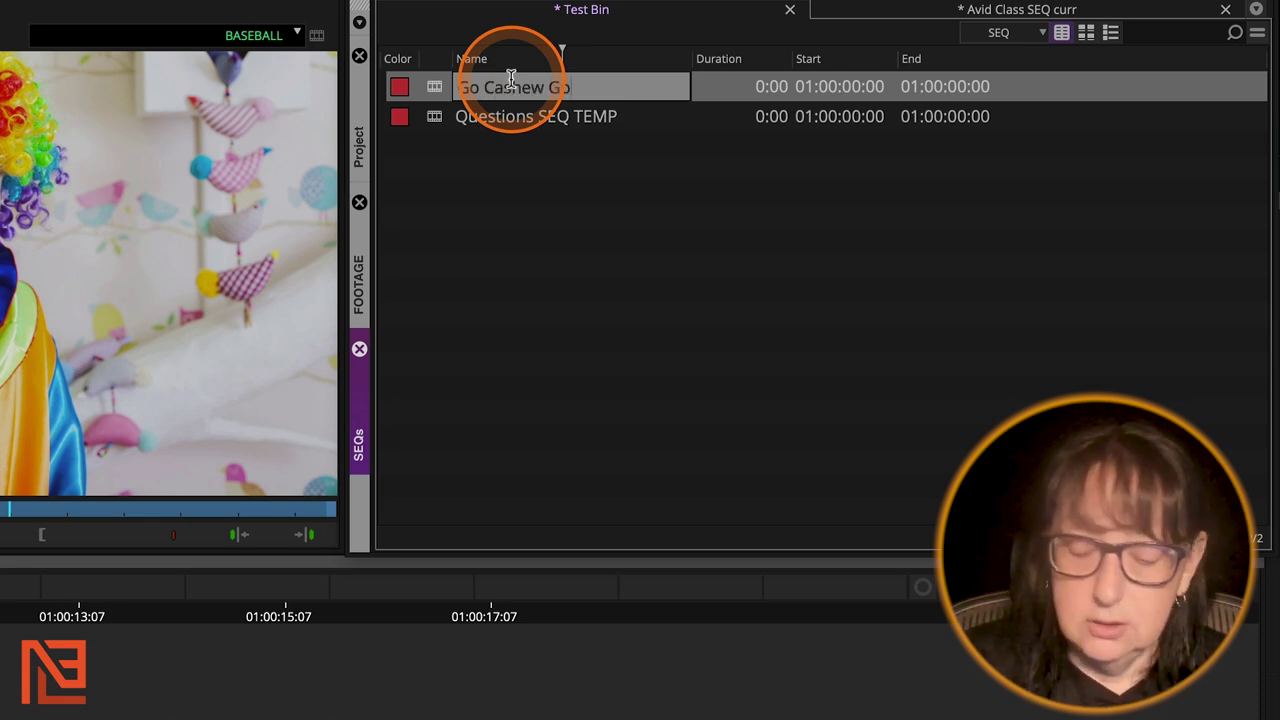
{"action": "key", "text": "Return"}
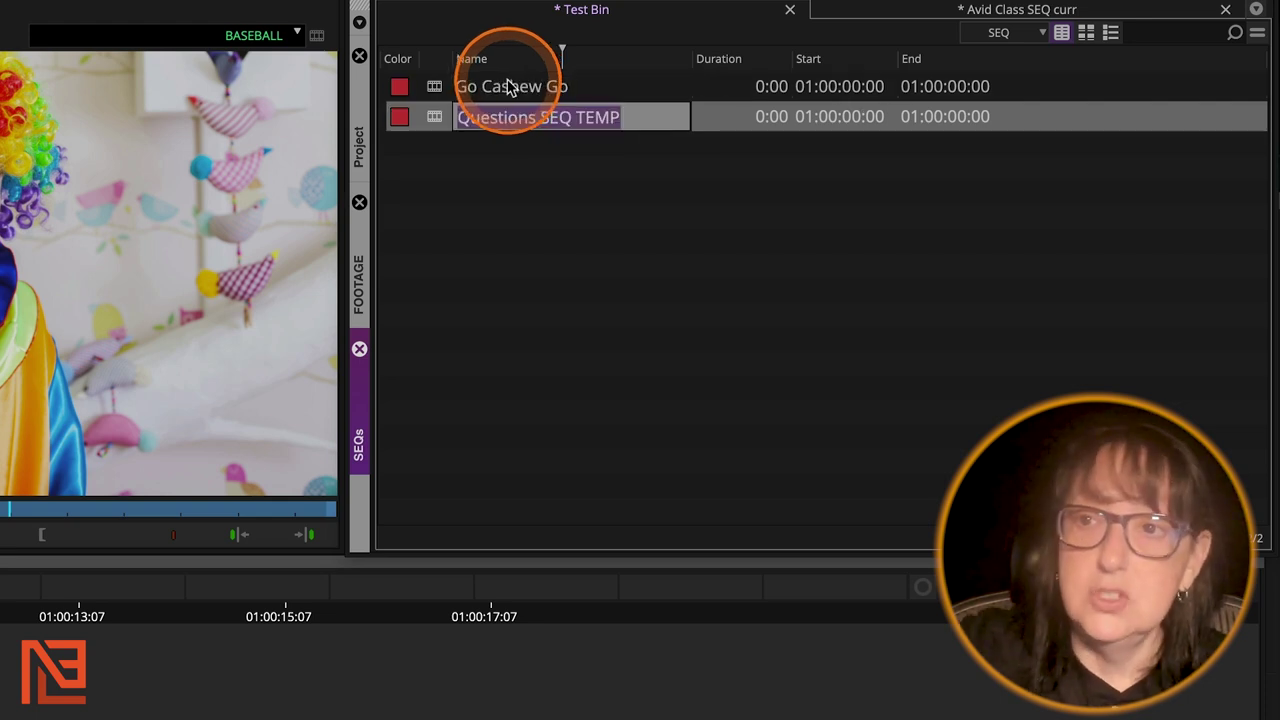
{"action": "left_click", "coordinate": [424, 84]}
{"action": "left_click", "coordinate": [418, 86]}
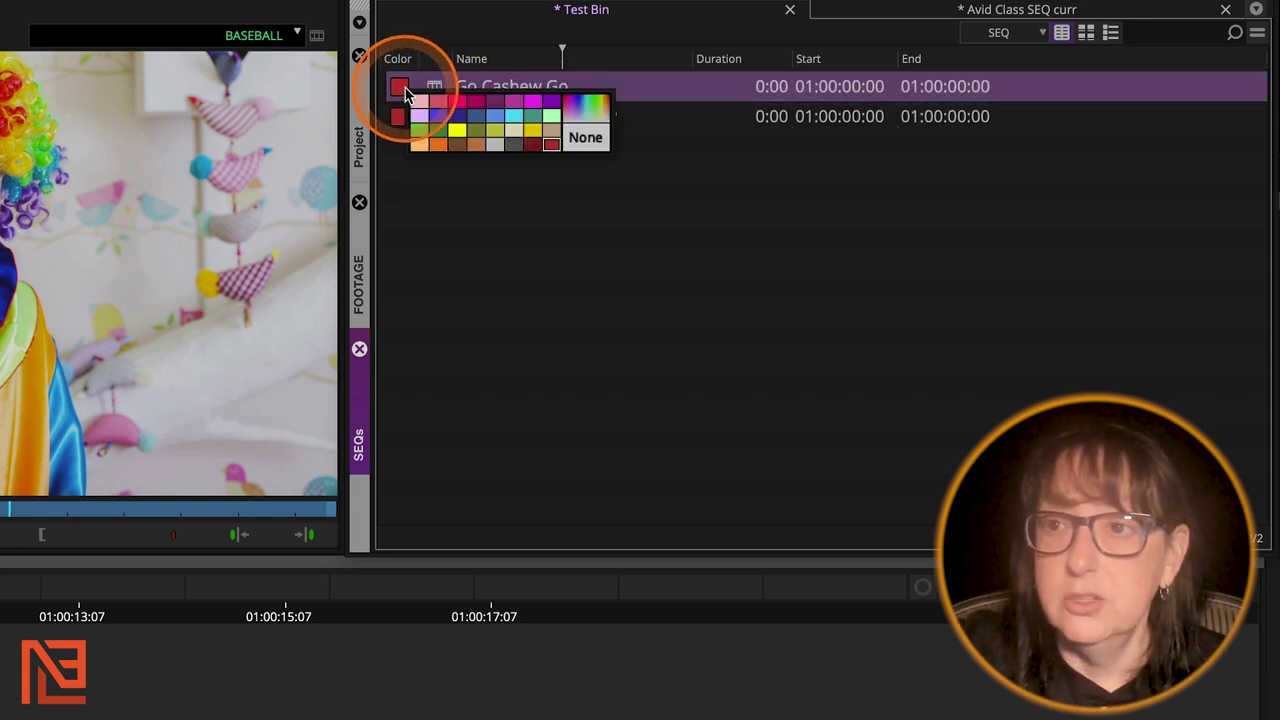
{"action": "left_click", "coordinate": [445, 135]}
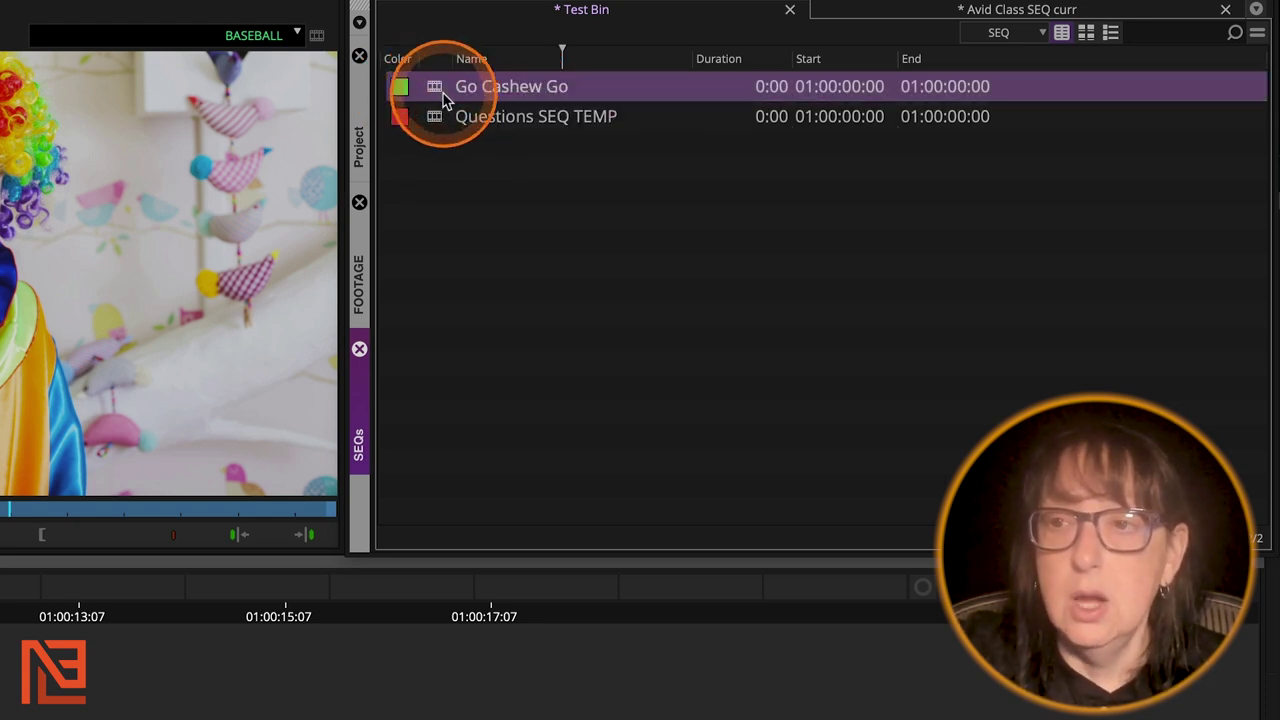
{"action": "left_click", "coordinate": [436, 117]}
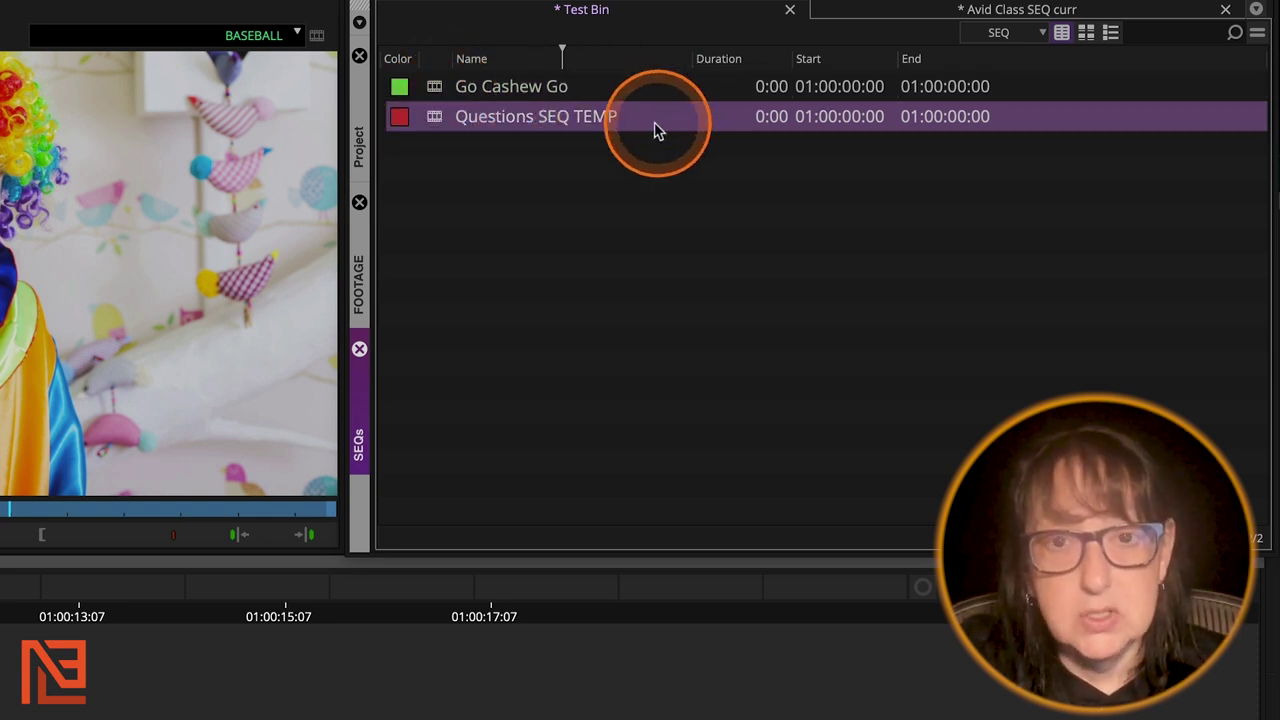
{"action": "left_click", "coordinate": [435, 87]}
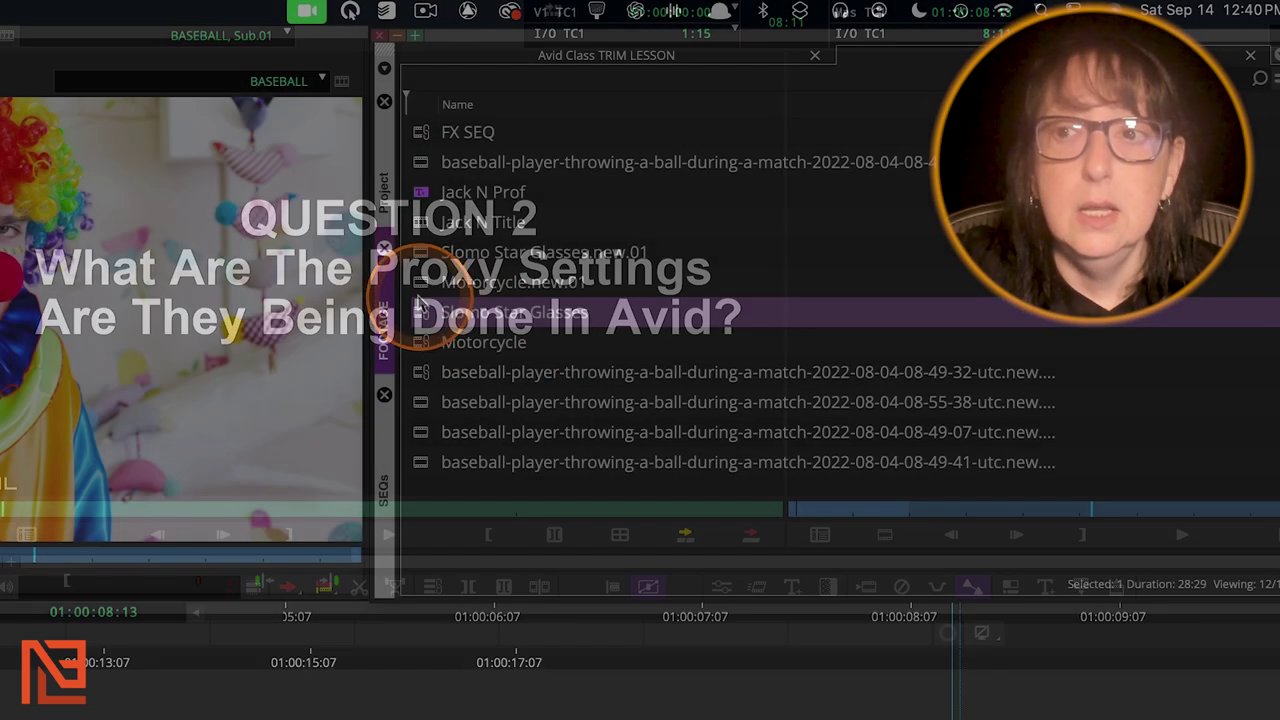
- Bring the FOOTAGE bin forward to list Slomo Star Glasses, Motorcycle and other clips
{"action": "left_click", "coordinate": [400, 300]}
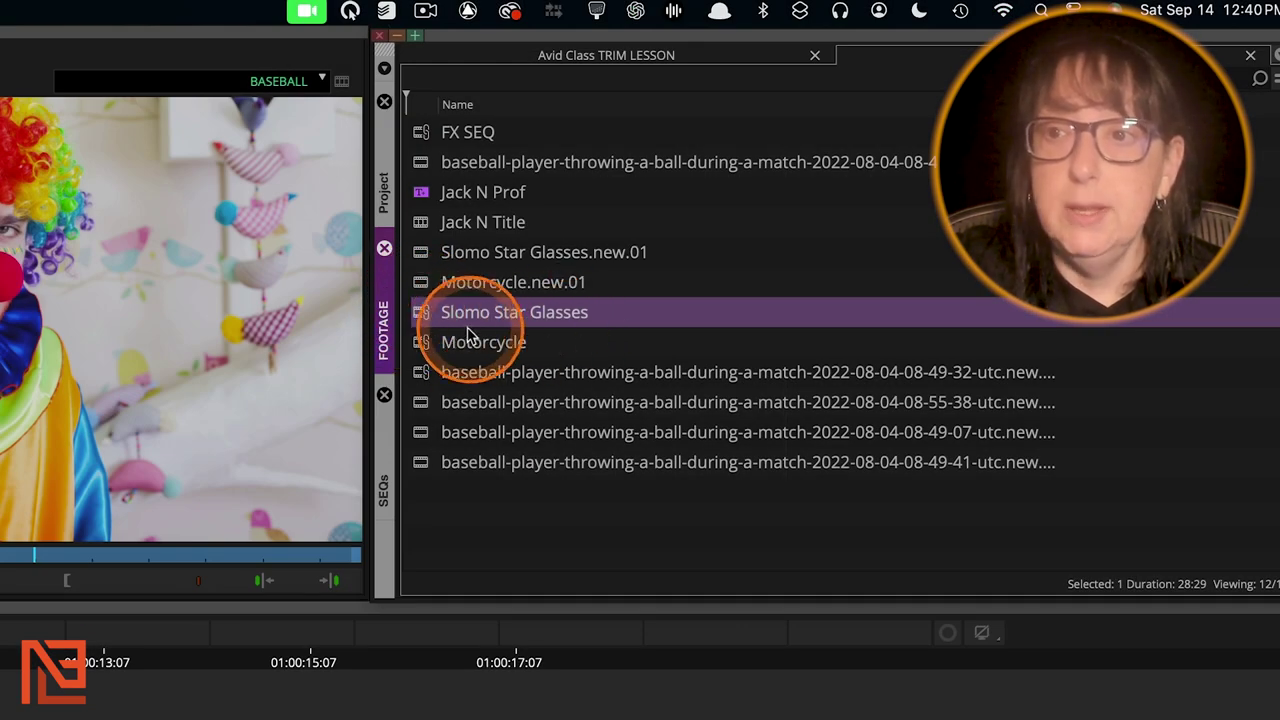
- Open Consolidate/Transcode for Slomo Star Glasses, choose Transcode, and select the Prajna drive
{"action": "right_click", "coordinate": [418, 311]}
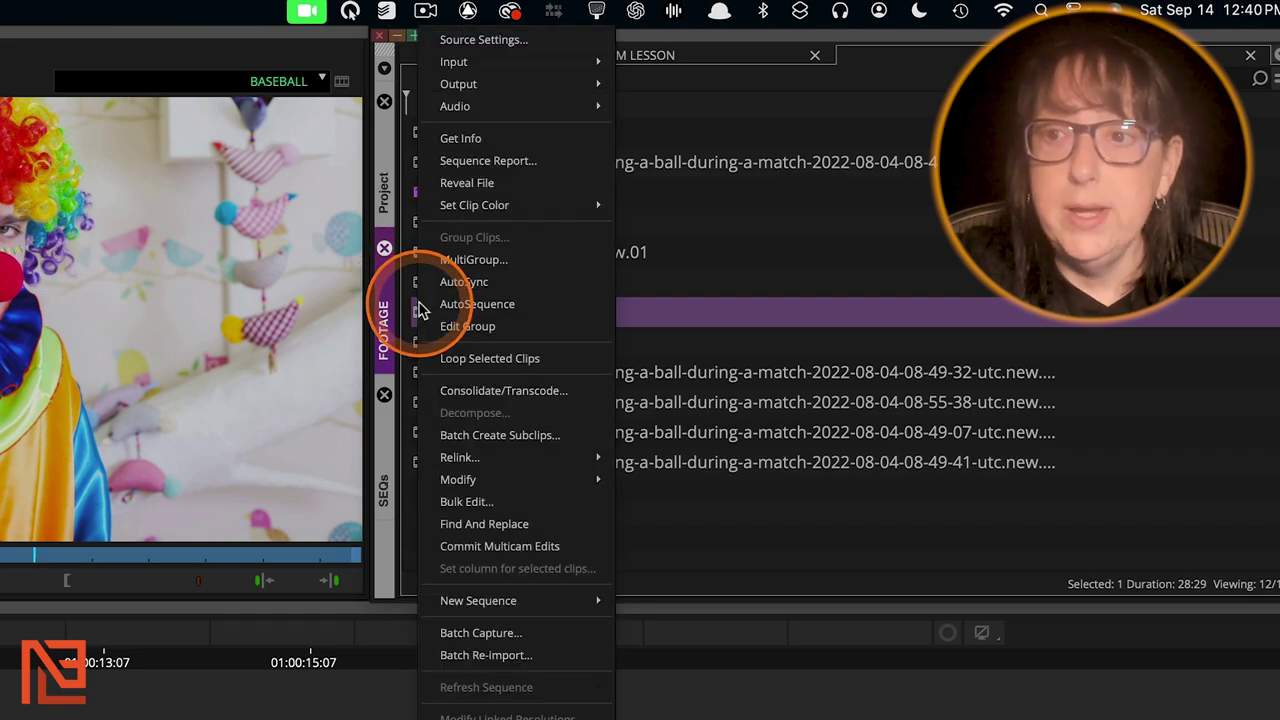
{"action": "left_click", "coordinate": [470, 390]}
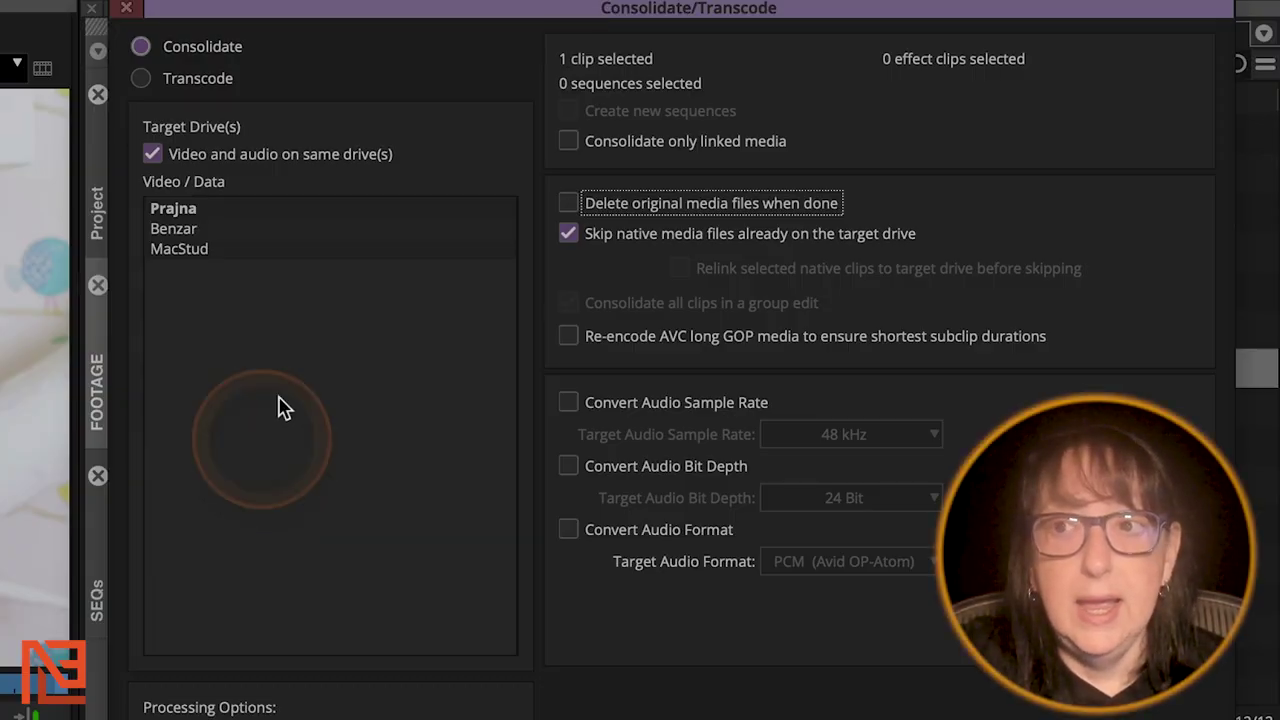
{"action": "left_click_drag", "start_coordinate": [394, 105], "coordinate": [289, 52]}
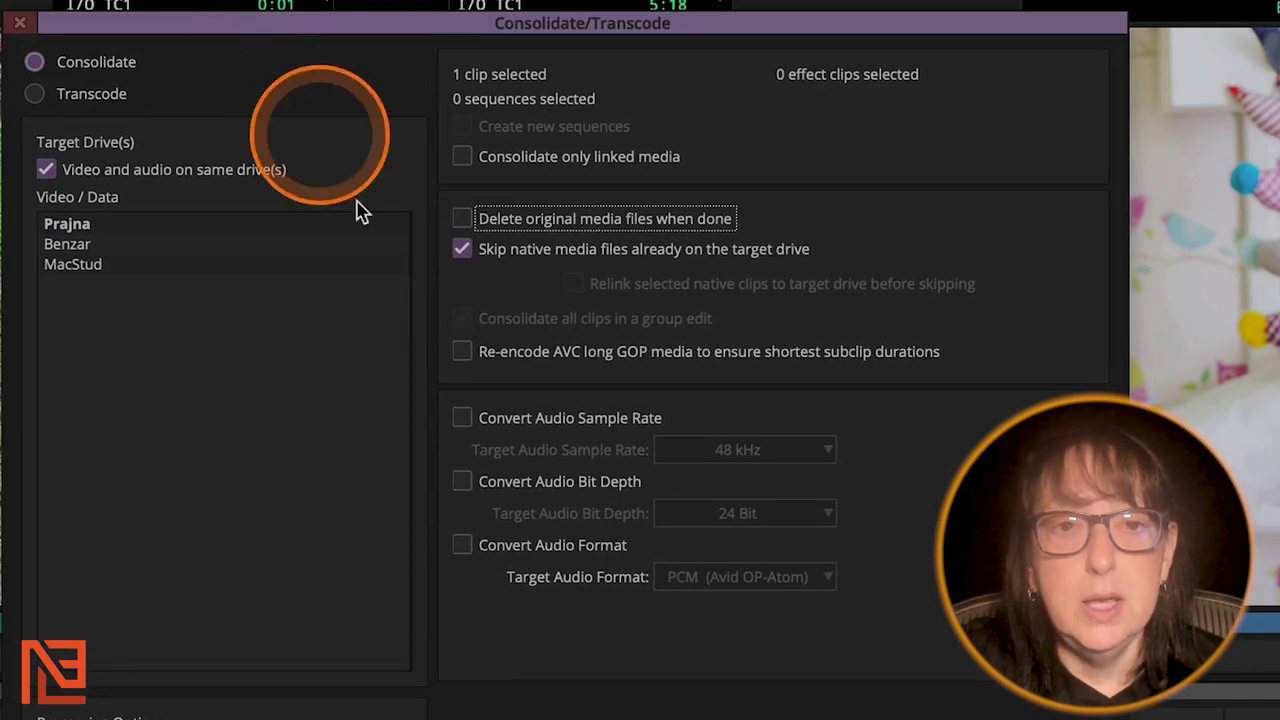
{"action": "left_click_drag", "start_coordinate": [277, 535], "coordinate": [150, 413]}
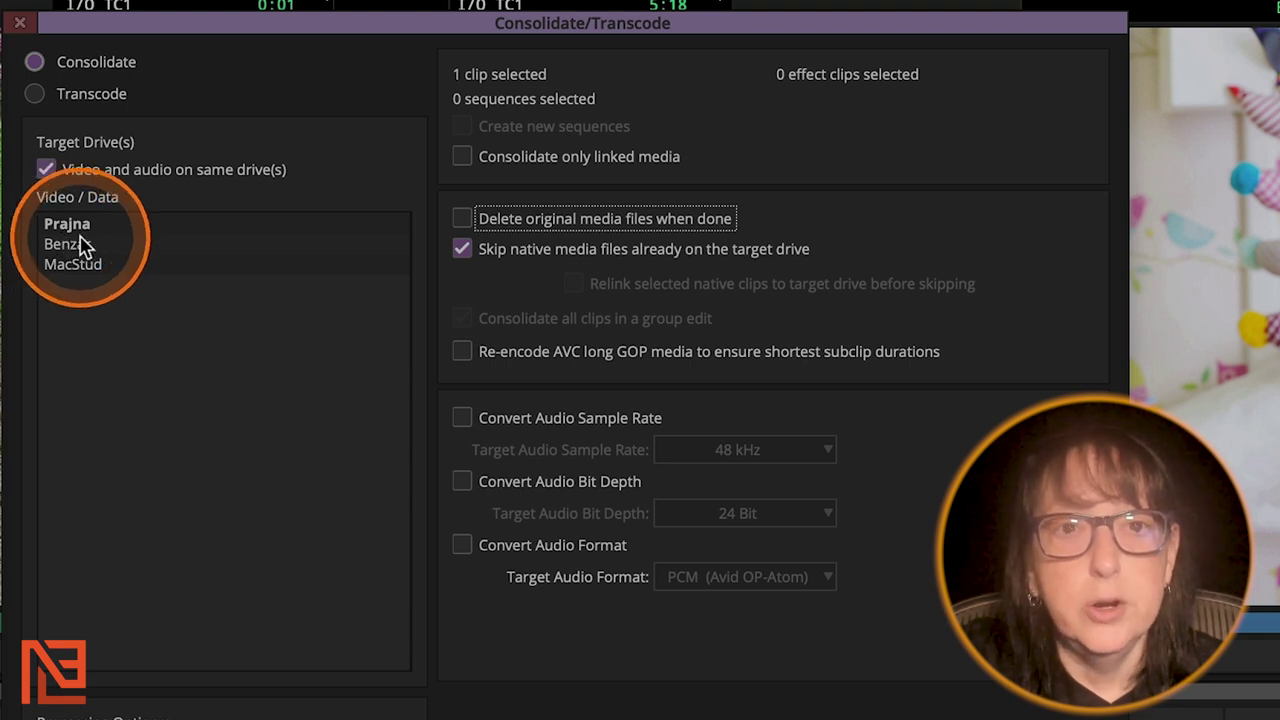
{"action": "left_click", "coordinate": [34, 93]}
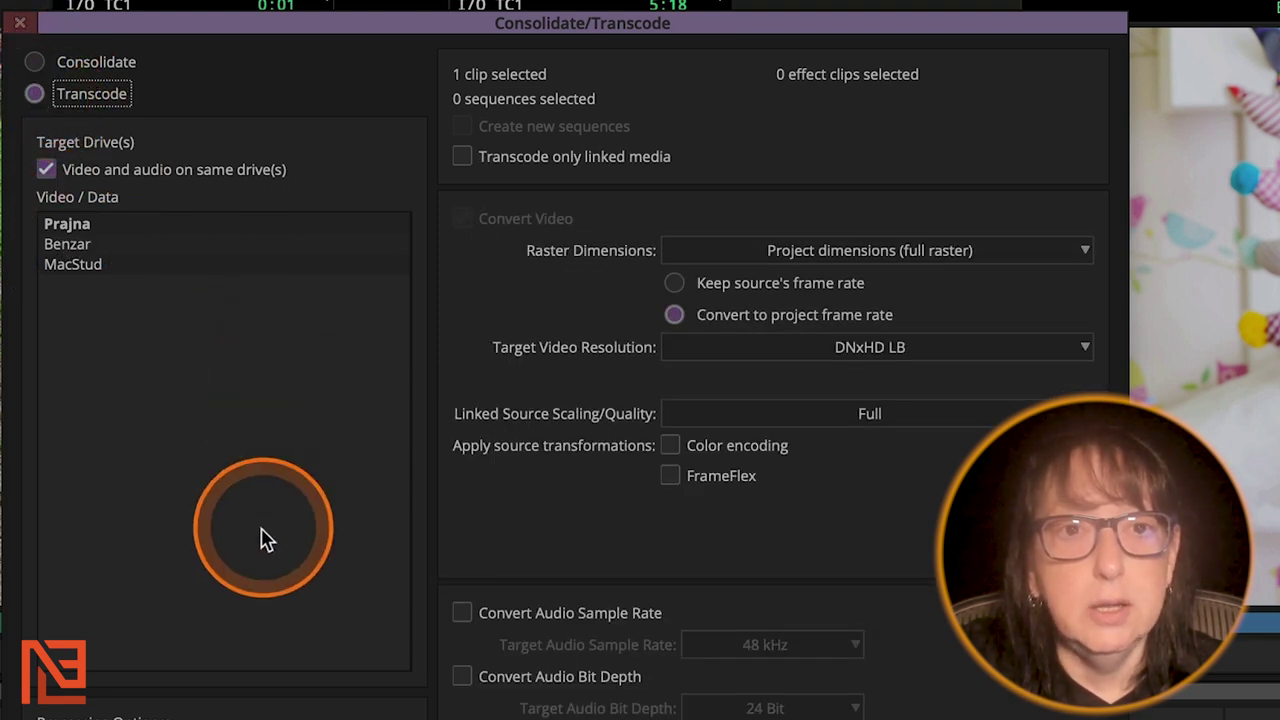
{"action": "left_click", "coordinate": [60, 224]}
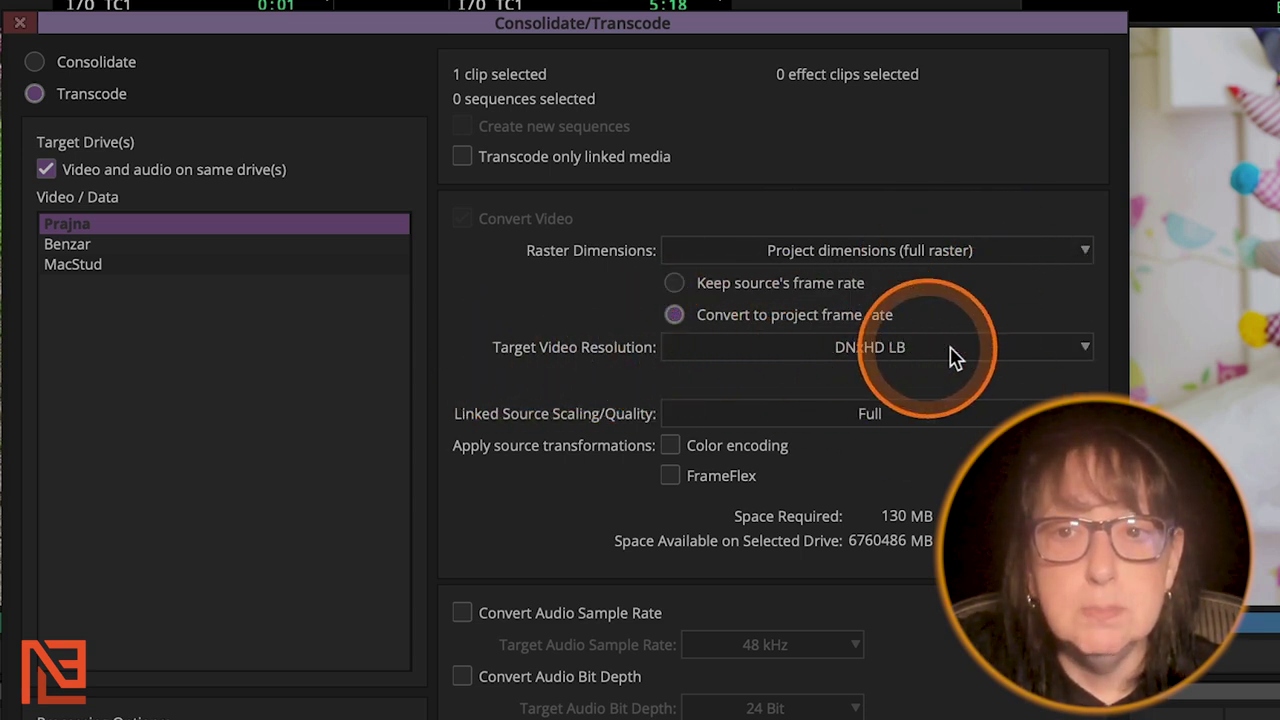
- Review the Target Video Resolution options and keep DNxHD LB (130 MB)
{"action": "left_click", "coordinate": [1008, 350]}
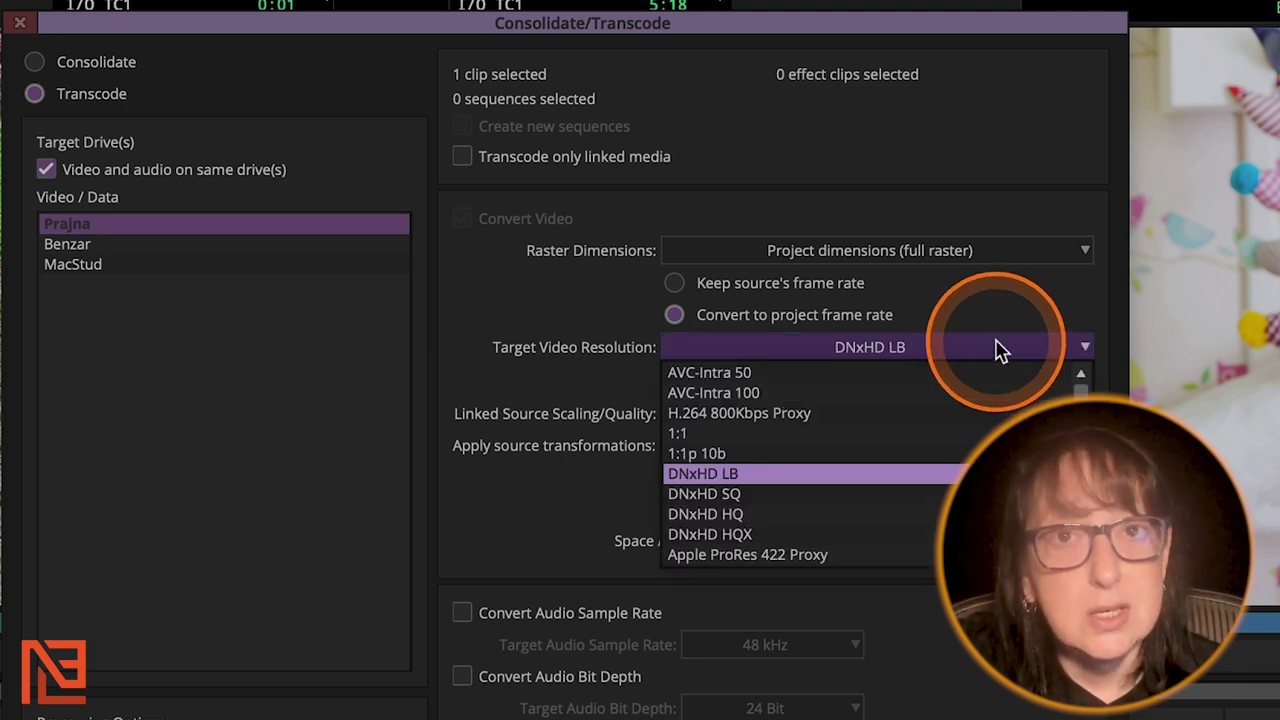
{"action": "left_click", "coordinate": [494, 323]}
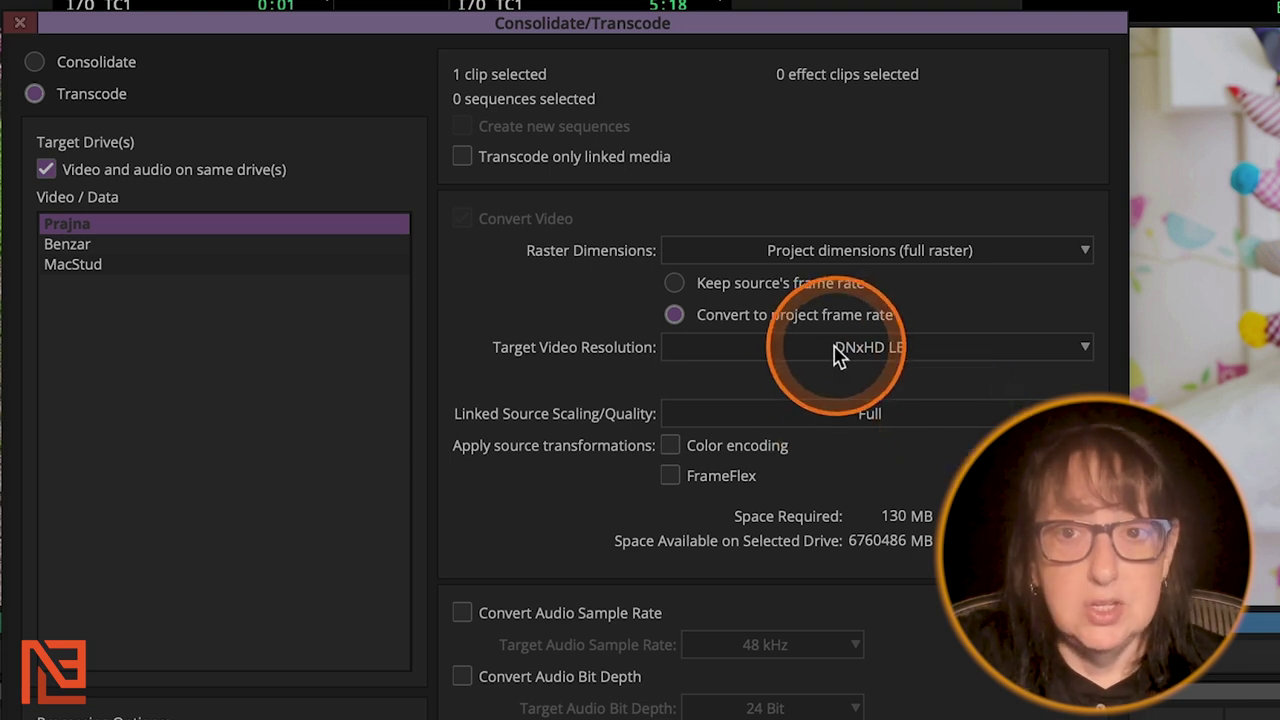
{"action": "left_click", "coordinate": [932, 354]}
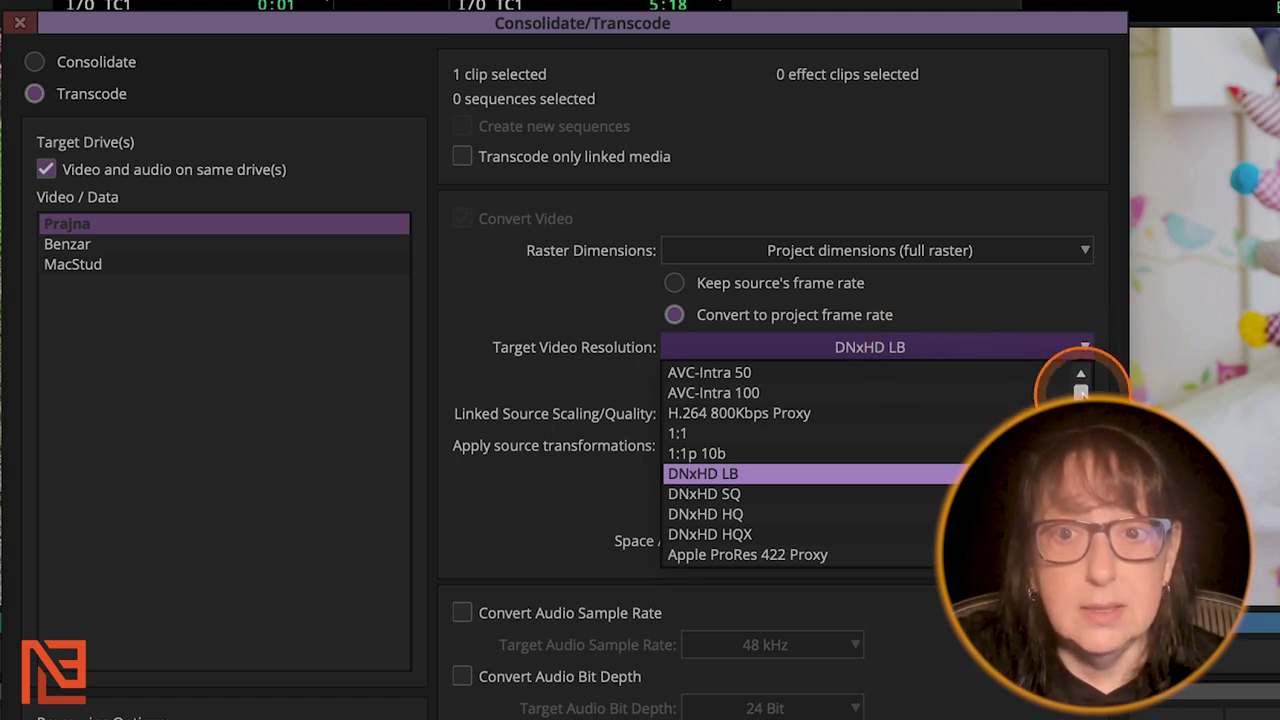
{"action": "left_click_drag", "start_coordinate": [1080, 389], "coordinate": [1080, 404]}
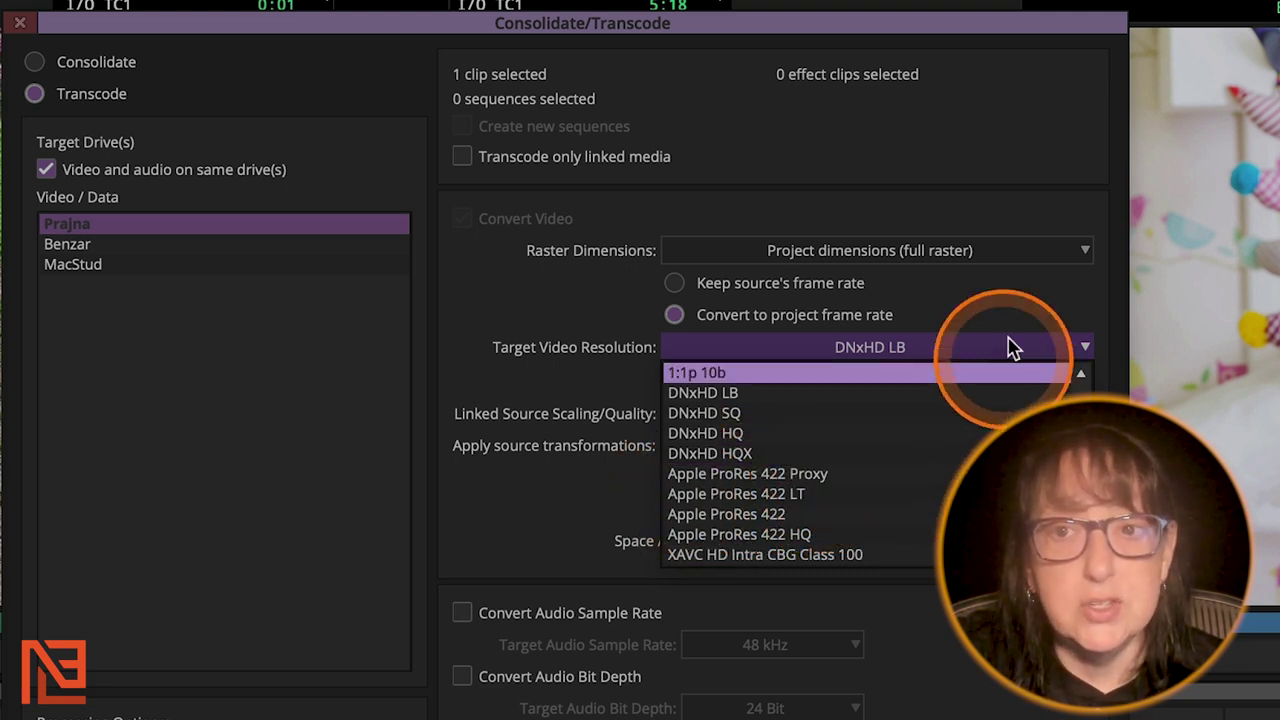
{"action": "left_click", "coordinate": [1040, 300]}
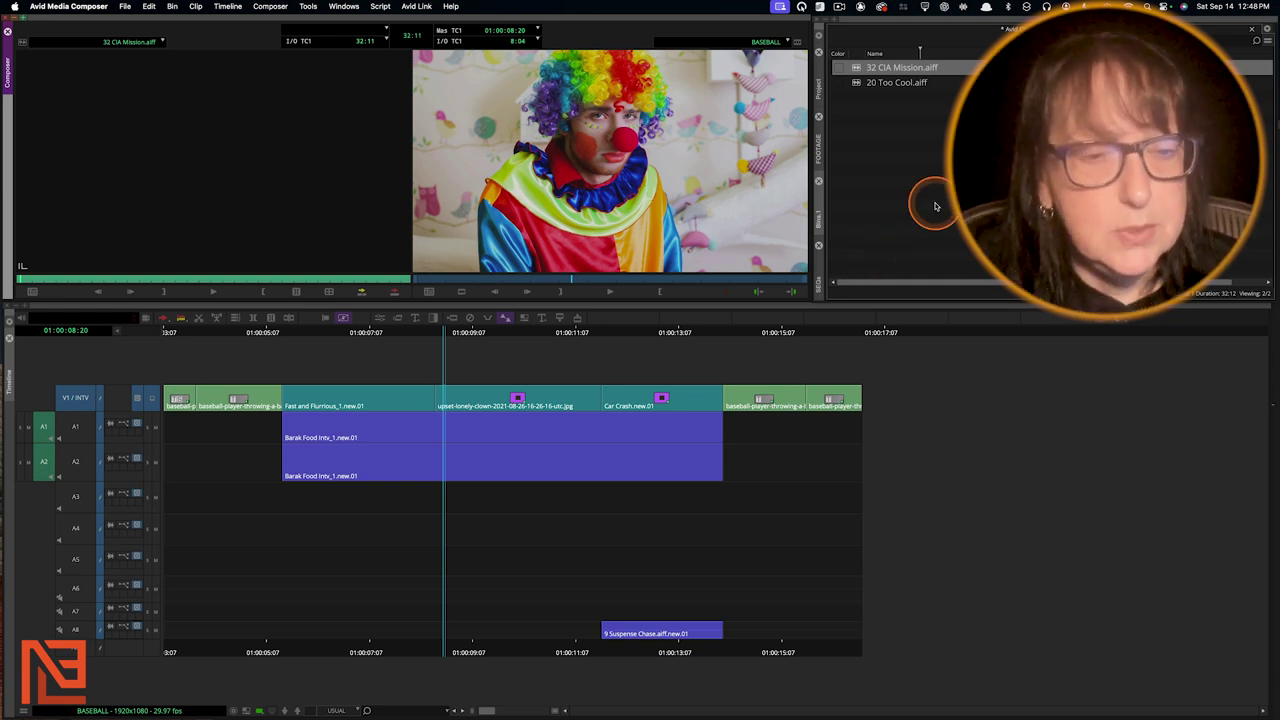
- Select 32 CIA Mission.aiff and patch its A1/A2 channels to tracks A4/A5
{"action": "left_click", "coordinate": [856, 67]}
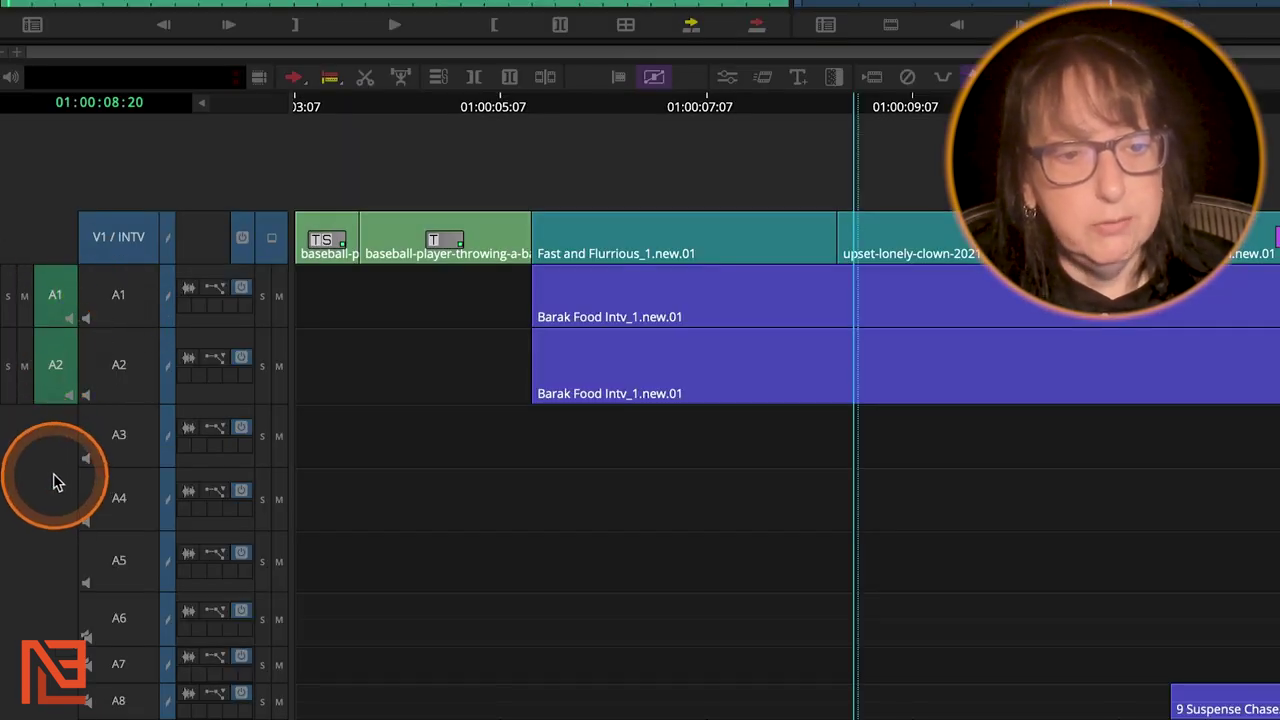
{"action": "left_click_drag", "start_coordinate": [58, 385], "coordinate": [110, 558]}
{"action": "left_click_drag", "start_coordinate": [55, 290], "coordinate": [115, 498]}
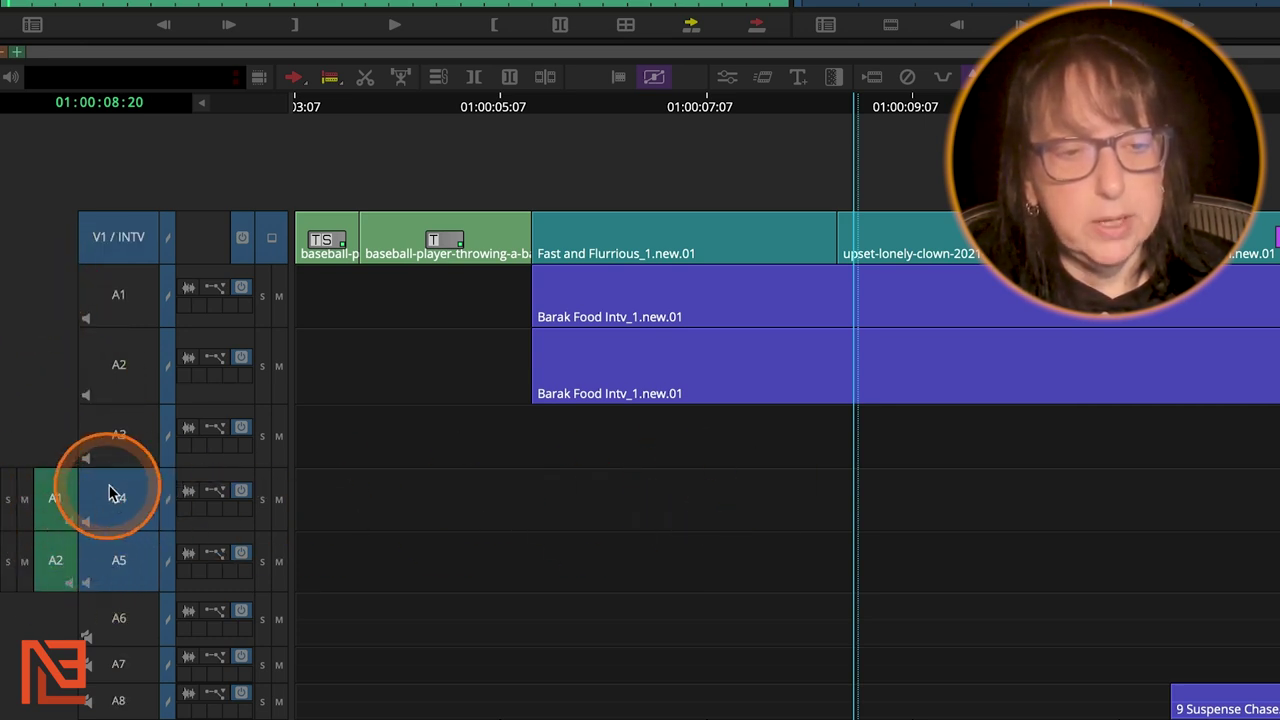
- Mark an IN near 01:00:06:18, disable V1, and overwrite the cue onto A4/A5
{"action": "left_click_drag", "start_coordinate": [668, 330], "coordinate": [636, 340]}
{"action": "key", "text": "i"}
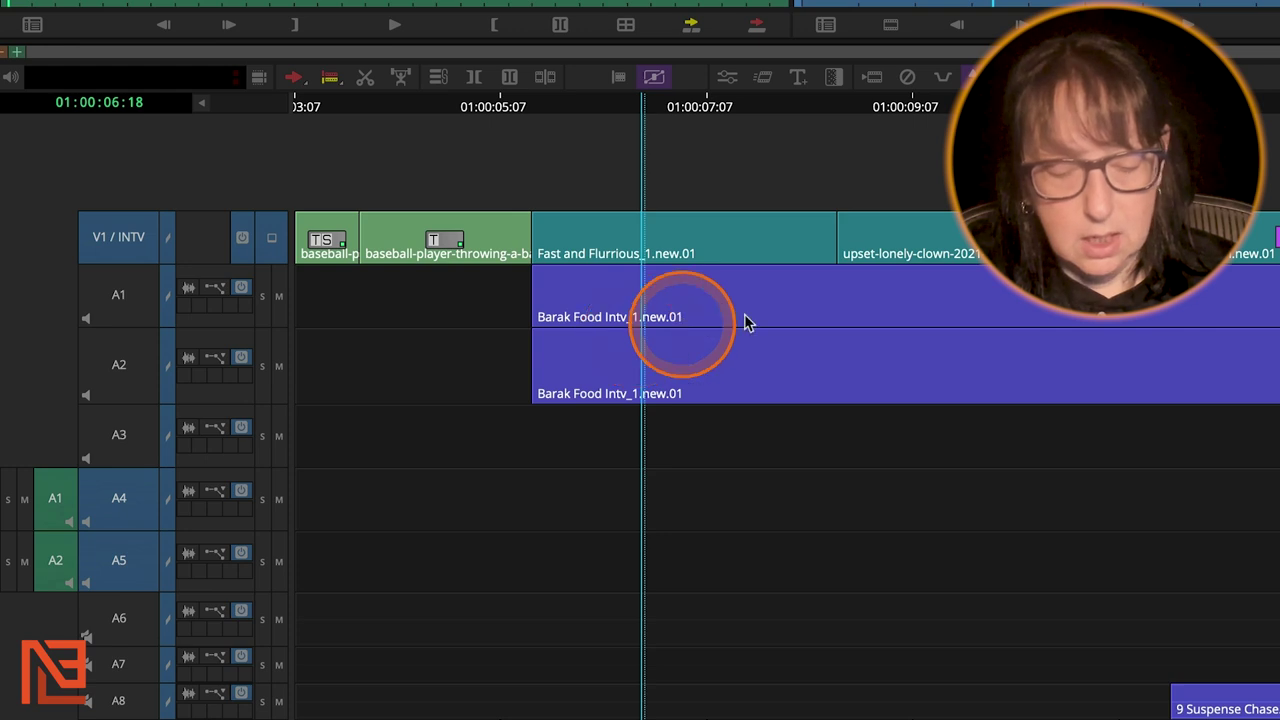
{"action": "left_click", "coordinate": [1192, 296]}
{"action": "key", "text": "o"}
{"action": "key", "text": "b"}
{"action": "left_click", "coordinate": [110, 254]}
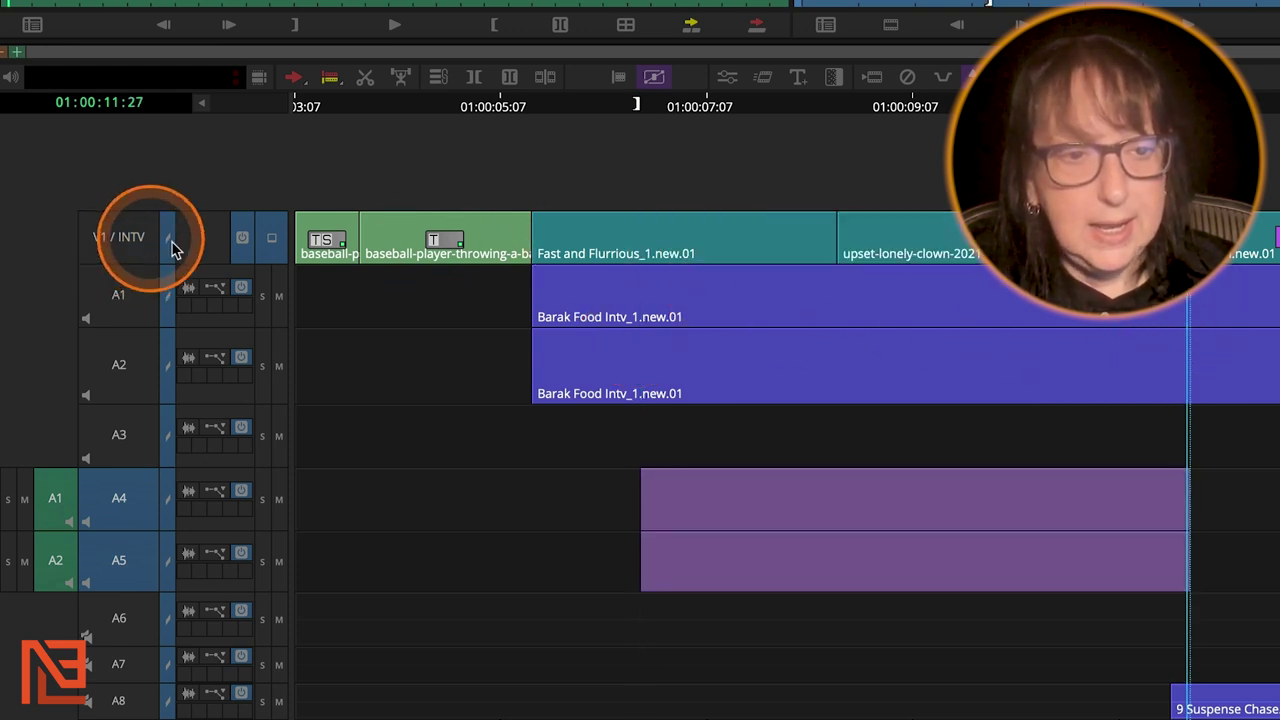
{"action": "left_click", "coordinate": [770, 543]}
- Show waveforms on A4 and A5, then delete the music clip from the timeline
{"action": "left_click", "coordinate": [186, 491]}
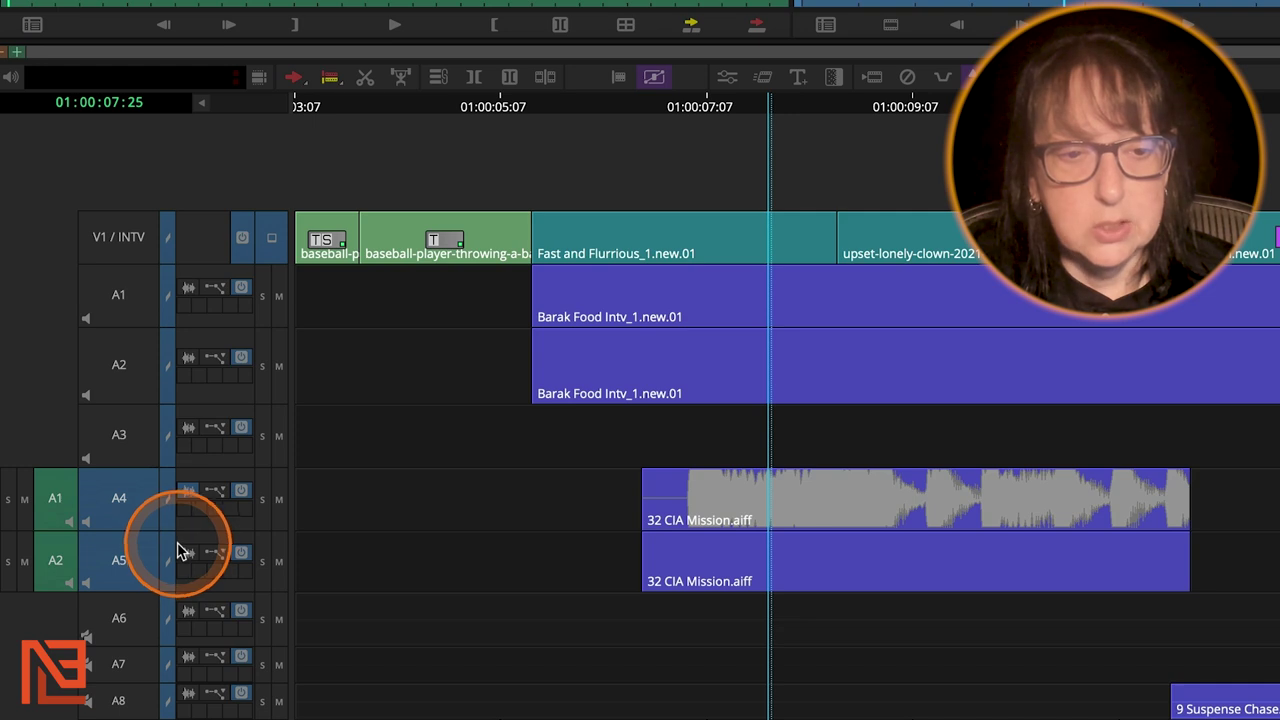
{"action": "left_click", "coordinate": [188, 557]}
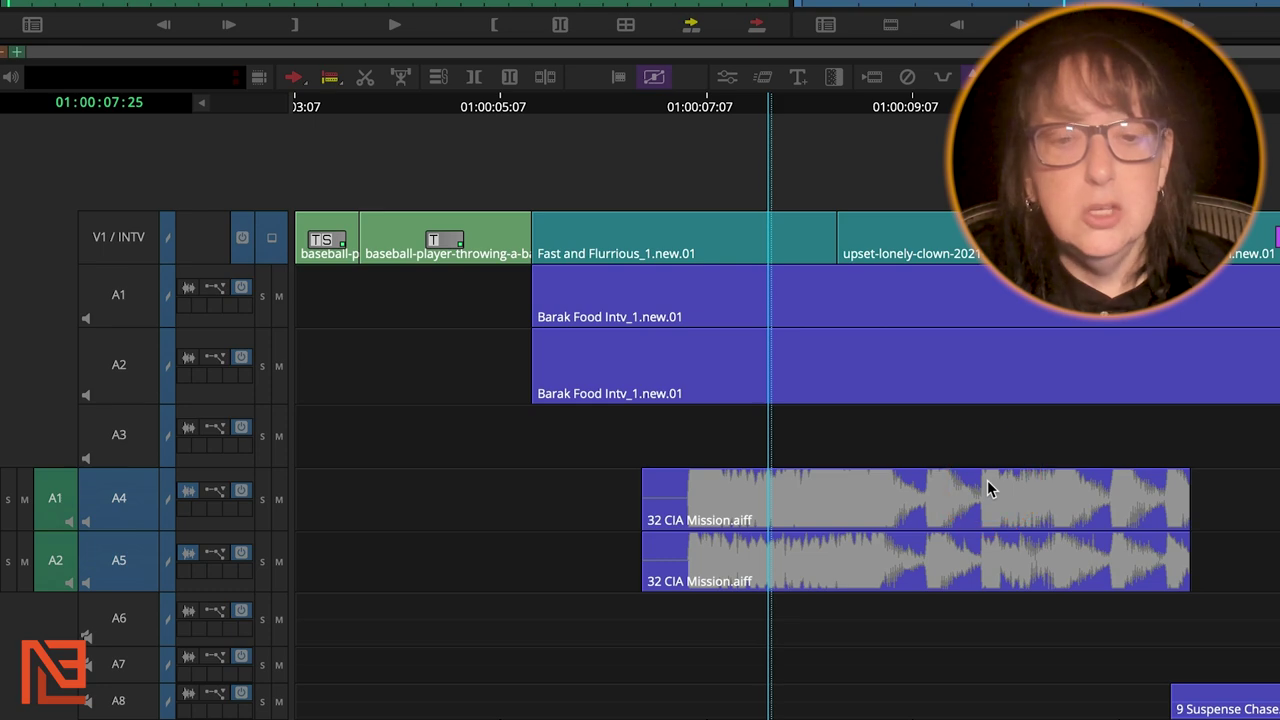
{"action": "left_click", "coordinate": [1060, 487]}
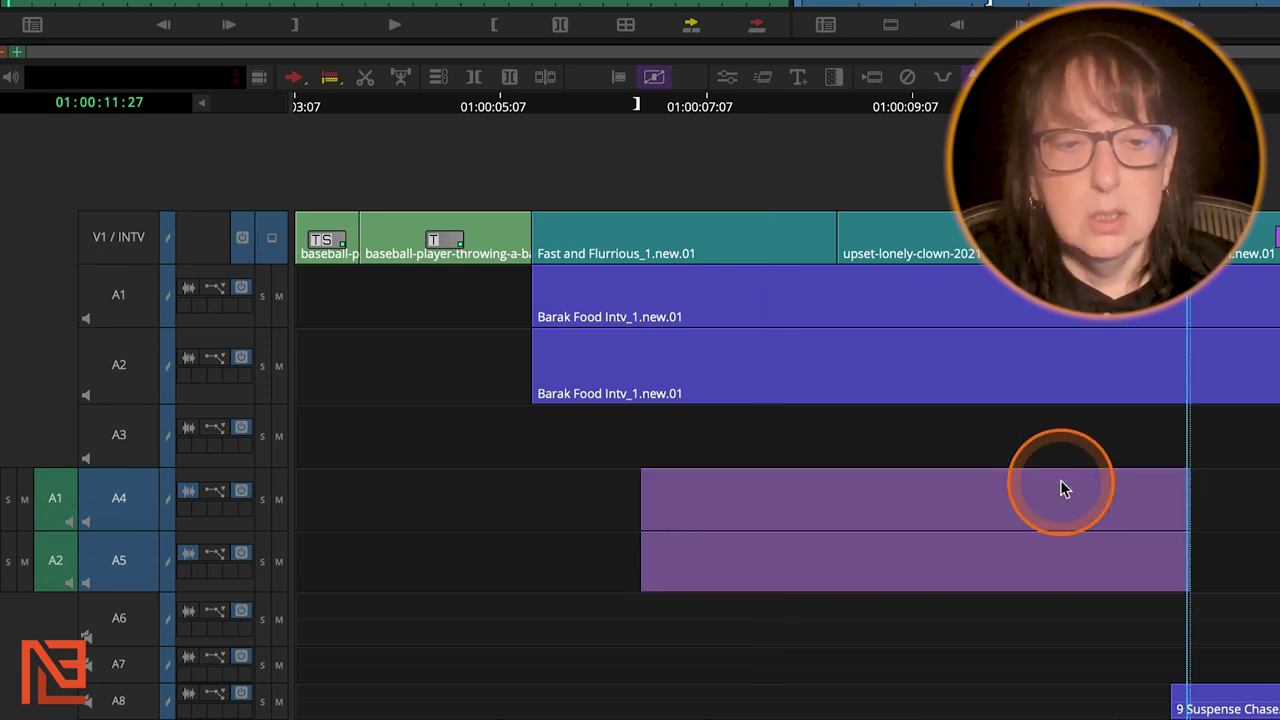
{"action": "key", "text": "Delete"}
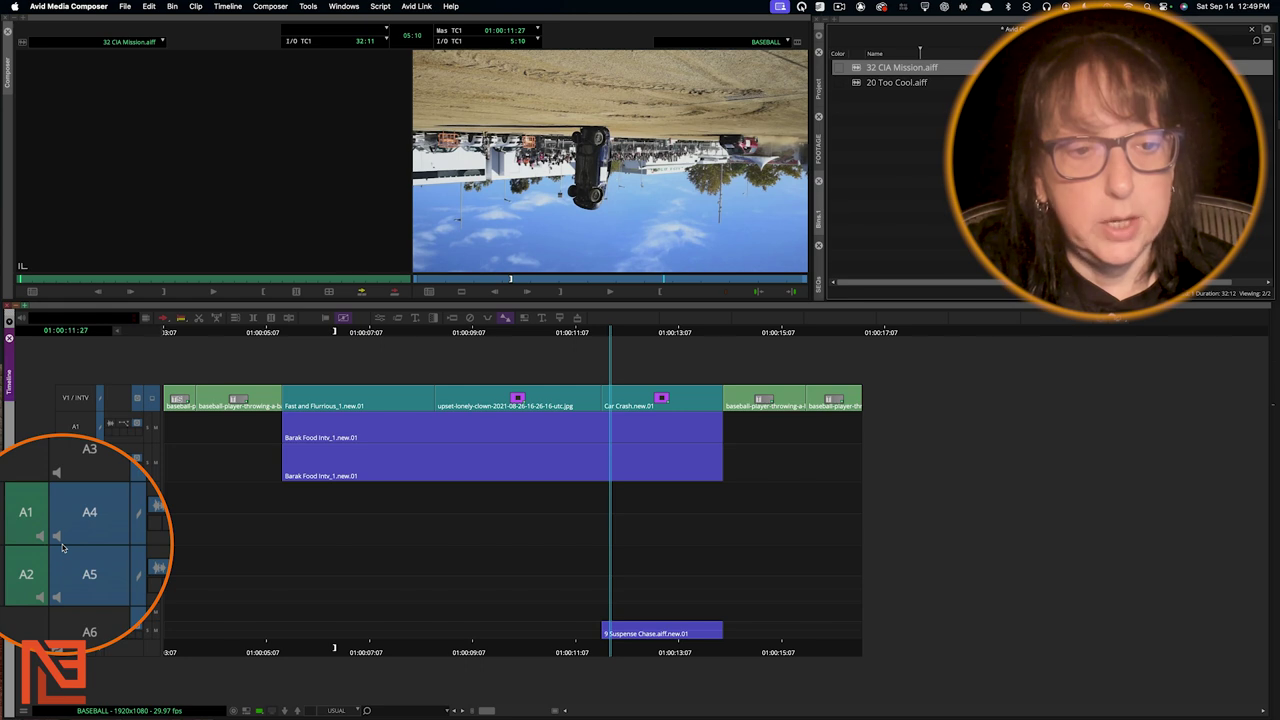
- Load 32 CIA Mission.aiff into the Source monitor, then deselect it in the bin
{"action": "double_click", "coordinate": [857, 66]}
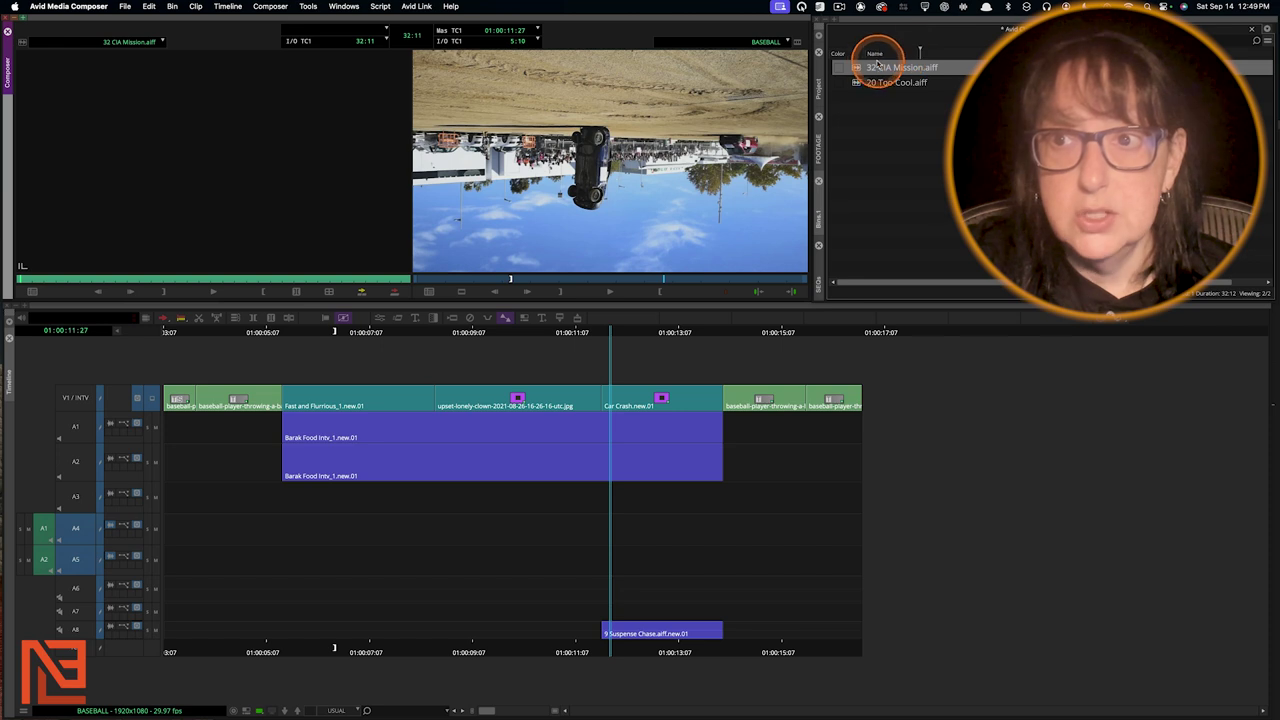
{"action": "left_click", "coordinate": [853, 69]}
{"action": "double_click", "coordinate": [855, 83]}
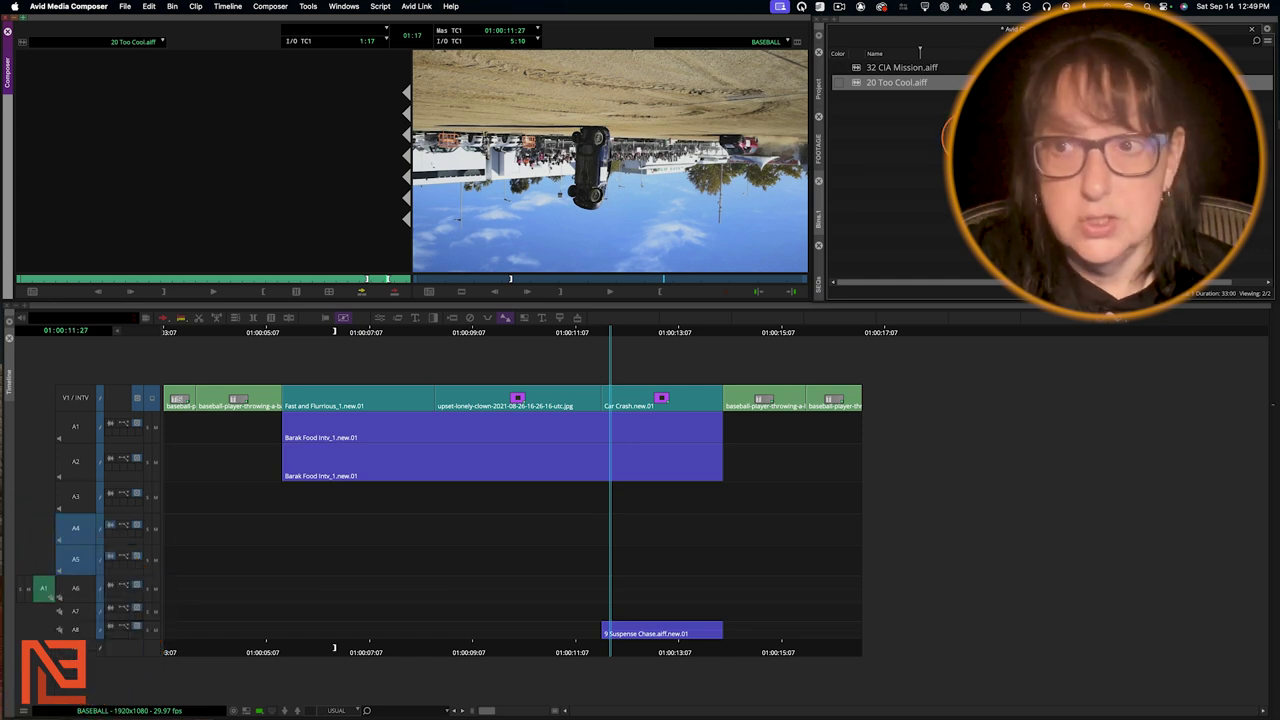
{"action": "double_click", "coordinate": [855, 68]}
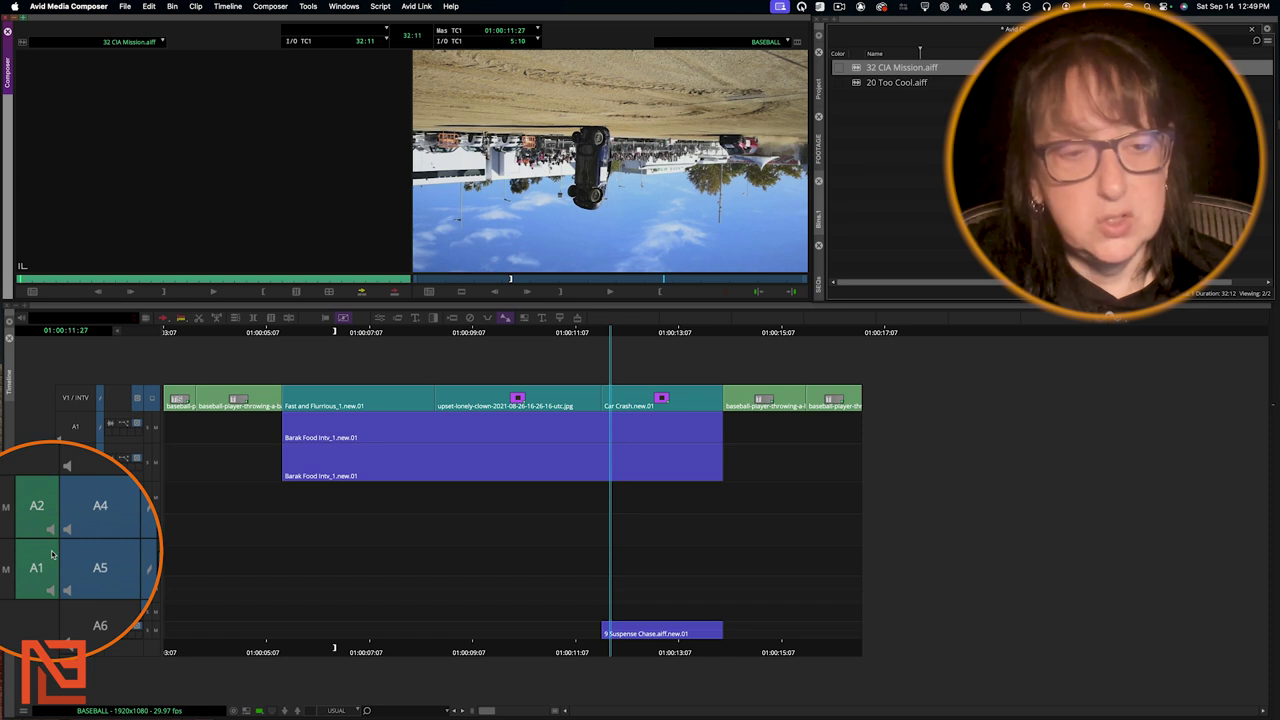
{"action": "left_click", "coordinate": [876, 208]}
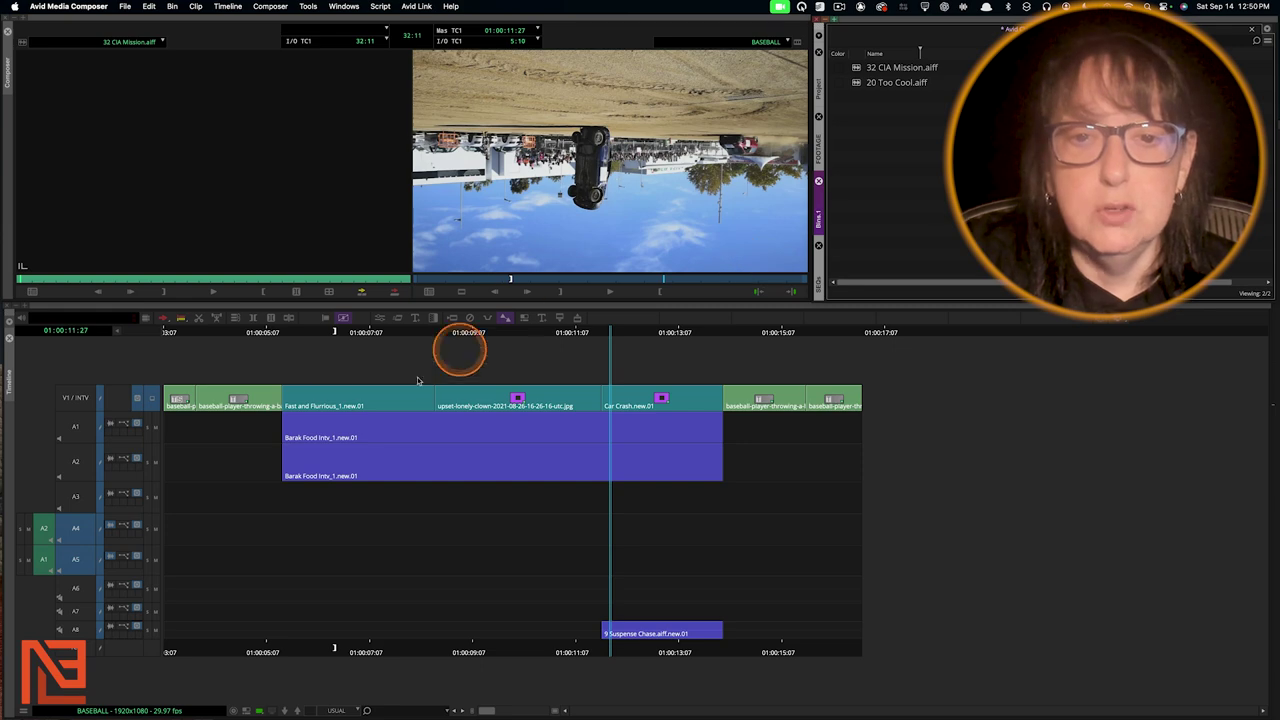
- Move the position indicator to about 01:00:07 on the dog clip
{"action": "left_click_drag", "start_coordinate": [302, 414], "coordinate": [358, 426]}
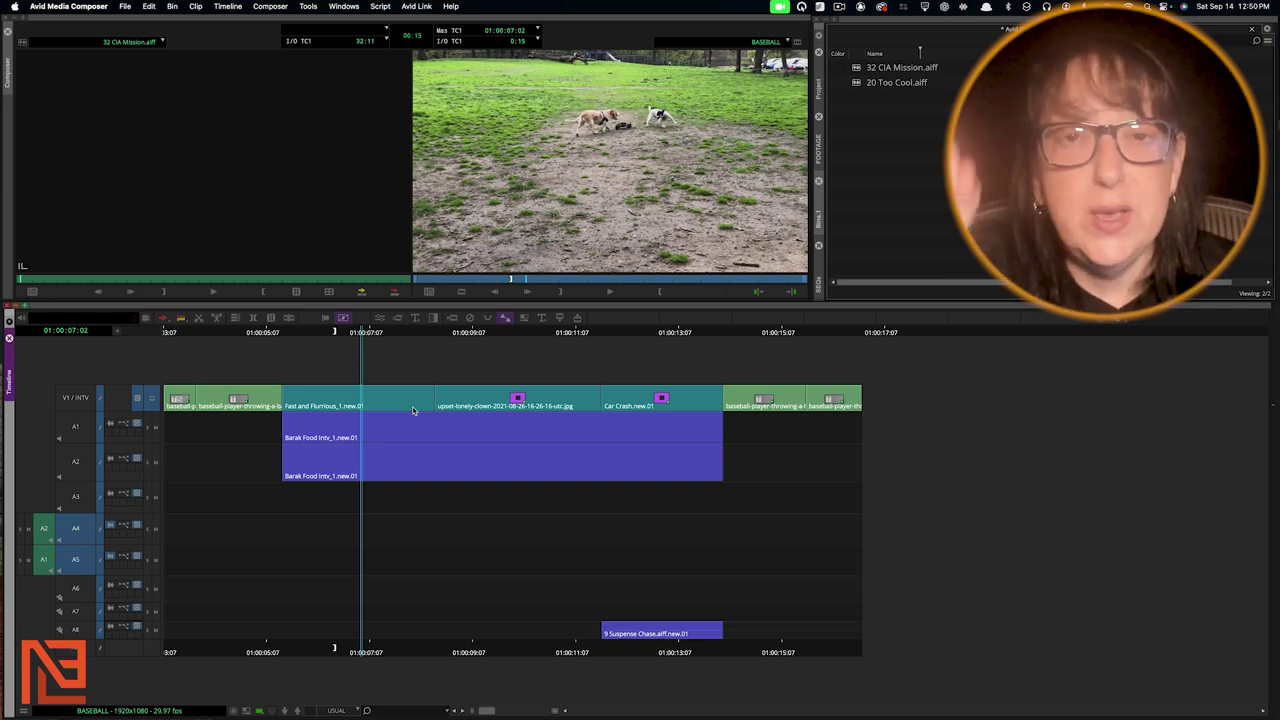
- Select the 32 CIA Mission.aiff clip in the music bin
{"action": "left_click", "coordinate": [866, 140]}
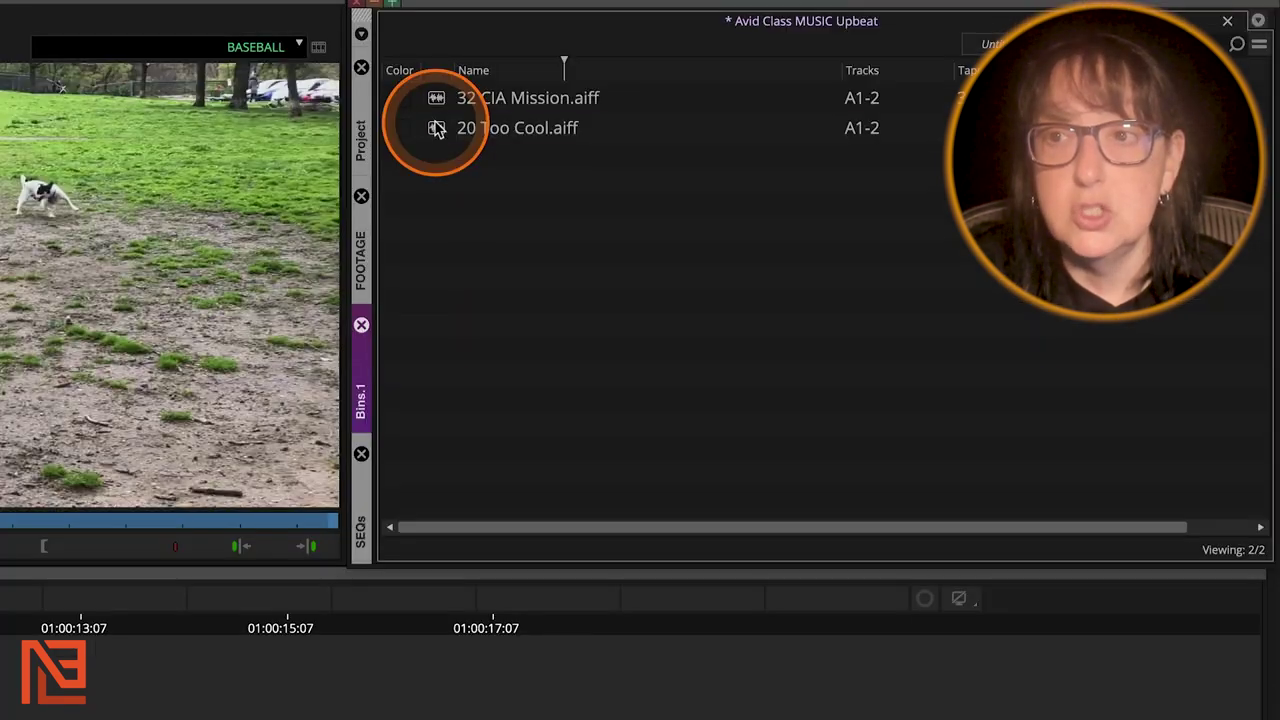
{"action": "left_click", "coordinate": [855, 83]}
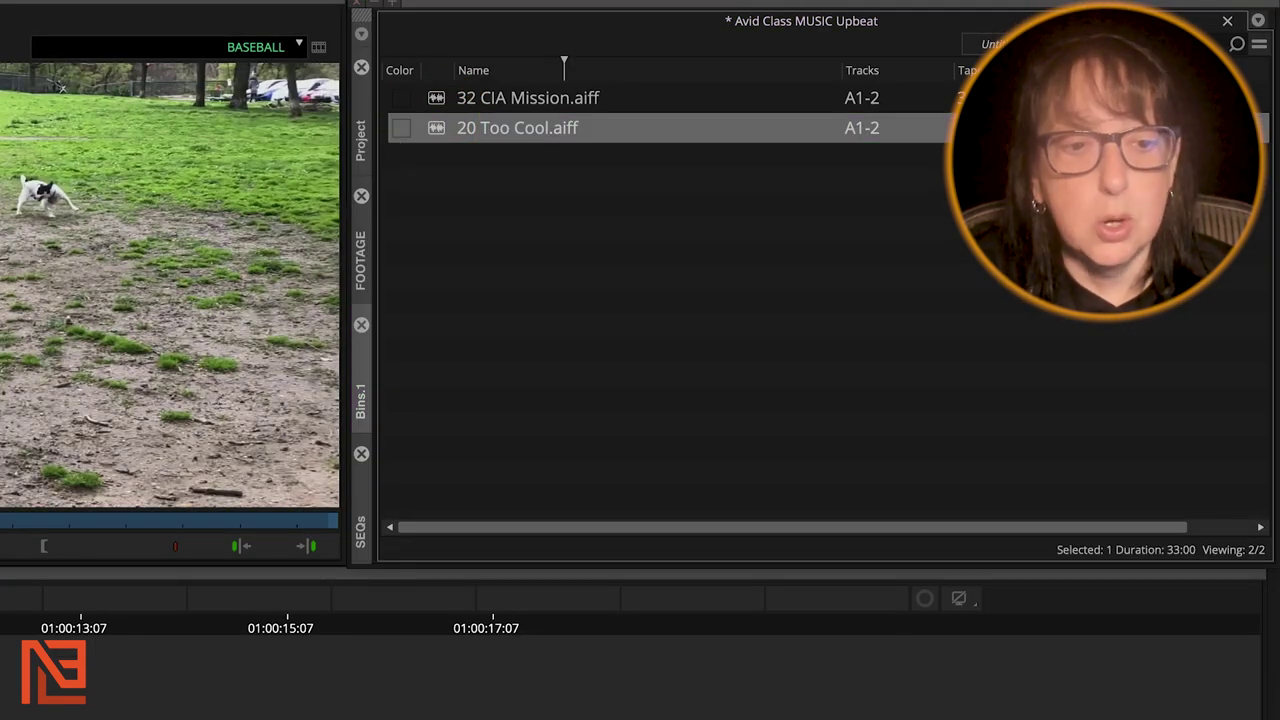
{"action": "left_click", "coordinate": [443, 100]}
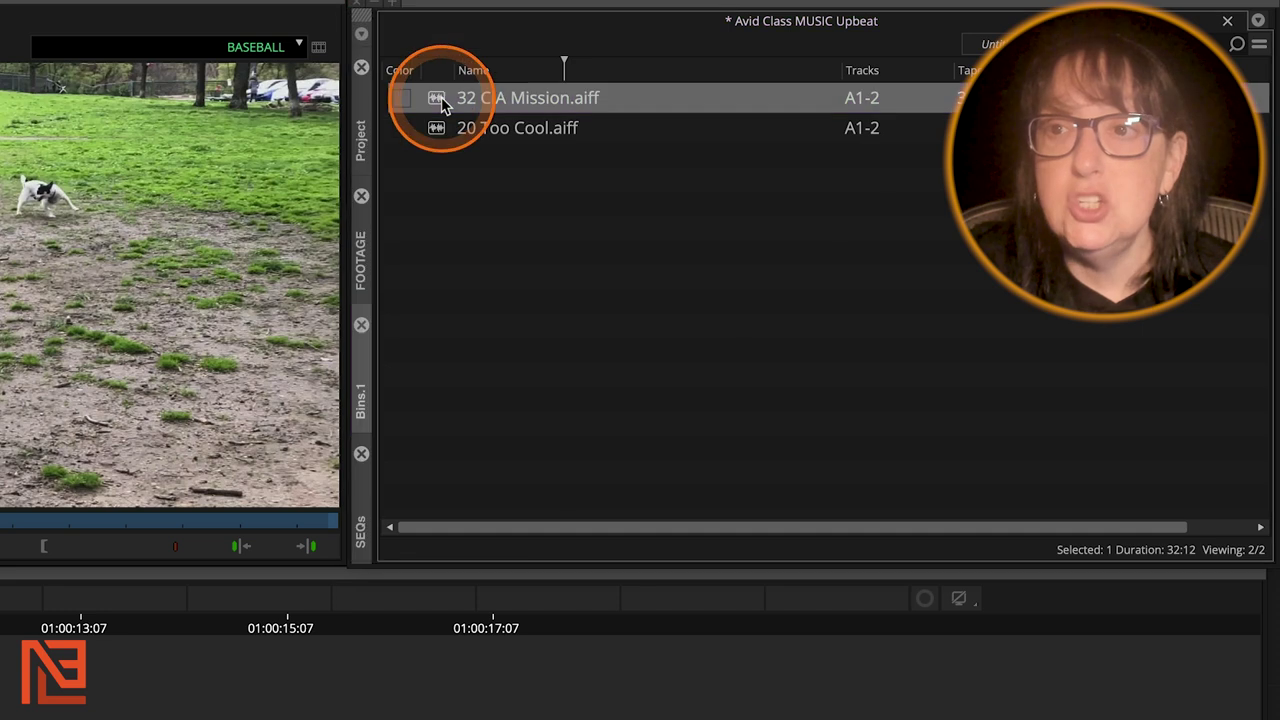
{"action": "left_click", "coordinate": [443, 98]}
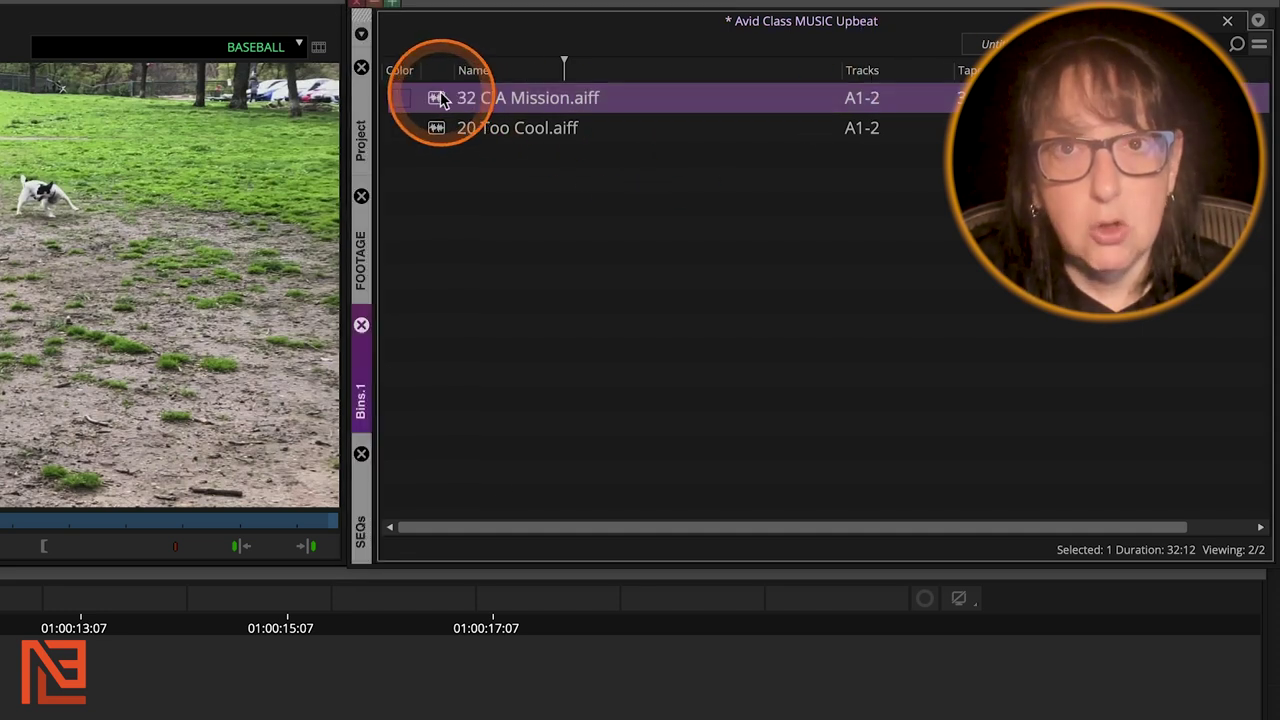
- Use Modify Clip to set multichannel audio, pairing A1 and A2 as stereo
{"action": "right_click", "coordinate": [438, 99]}
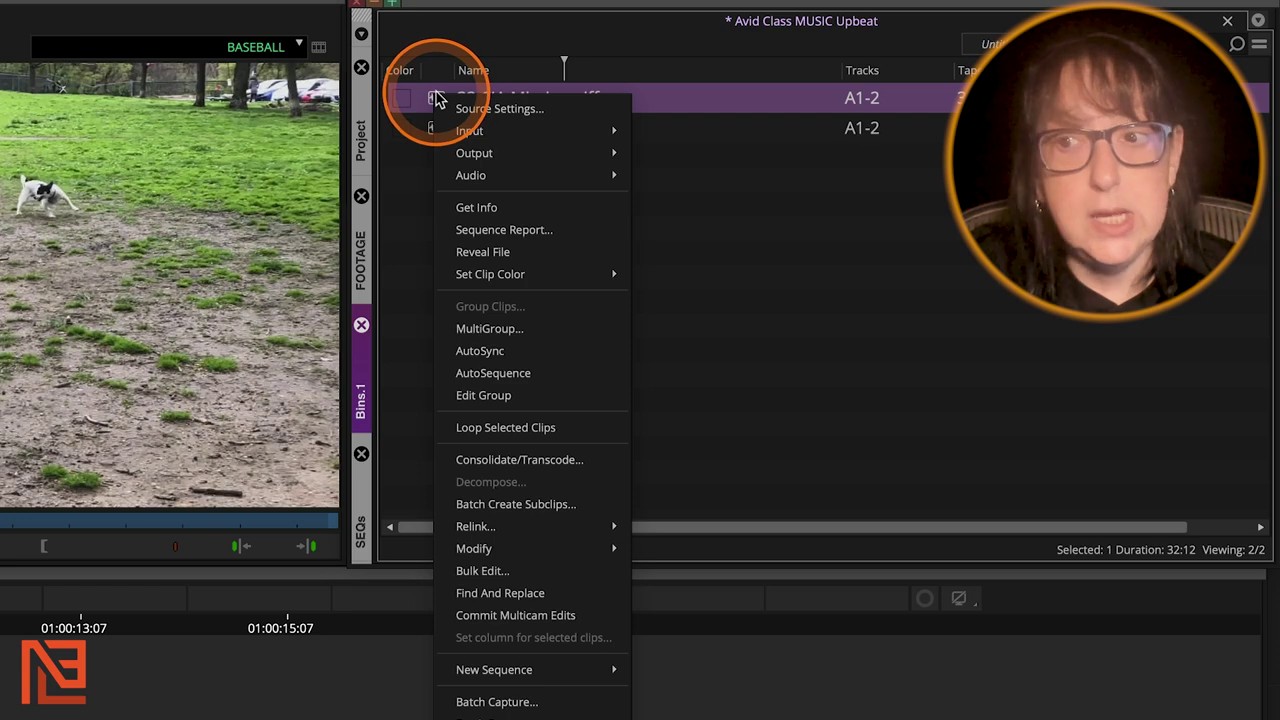
{"action": "mouse_move", "coordinate": [560, 546]}
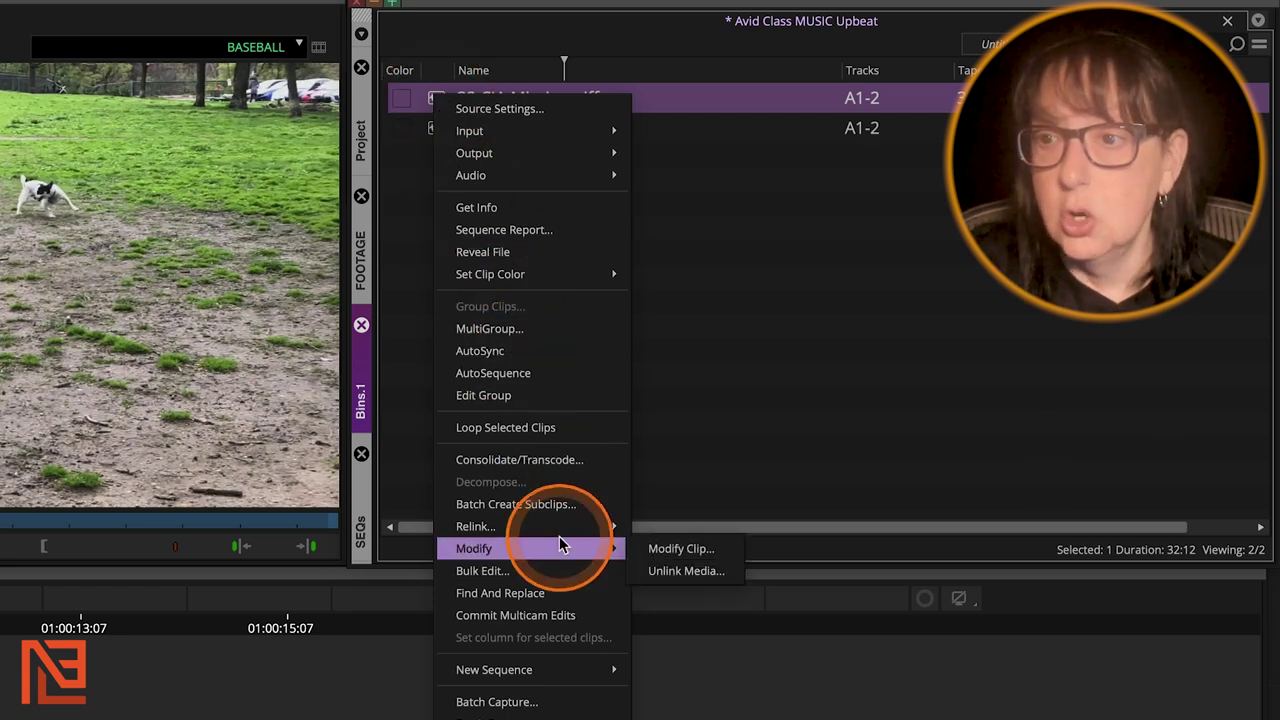
{"action": "left_click", "coordinate": [690, 547]}
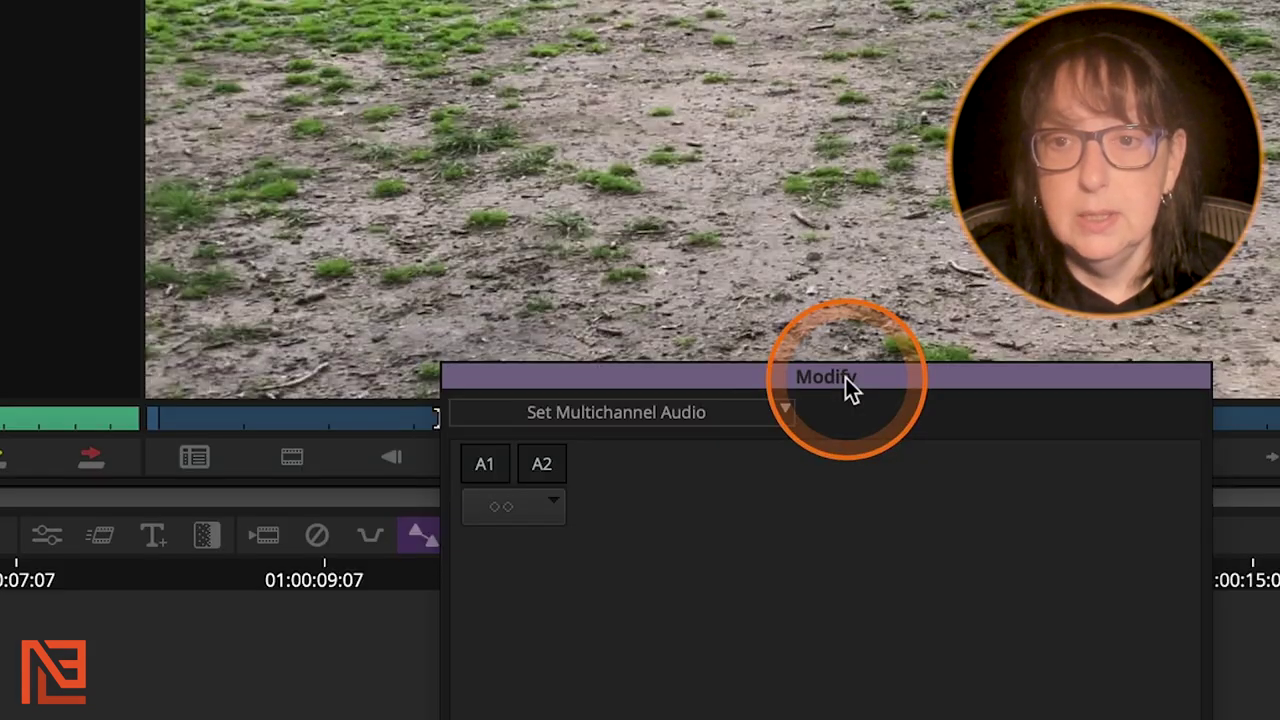
{"action": "left_click_drag", "start_coordinate": [845, 377], "coordinate": [586, 102]}
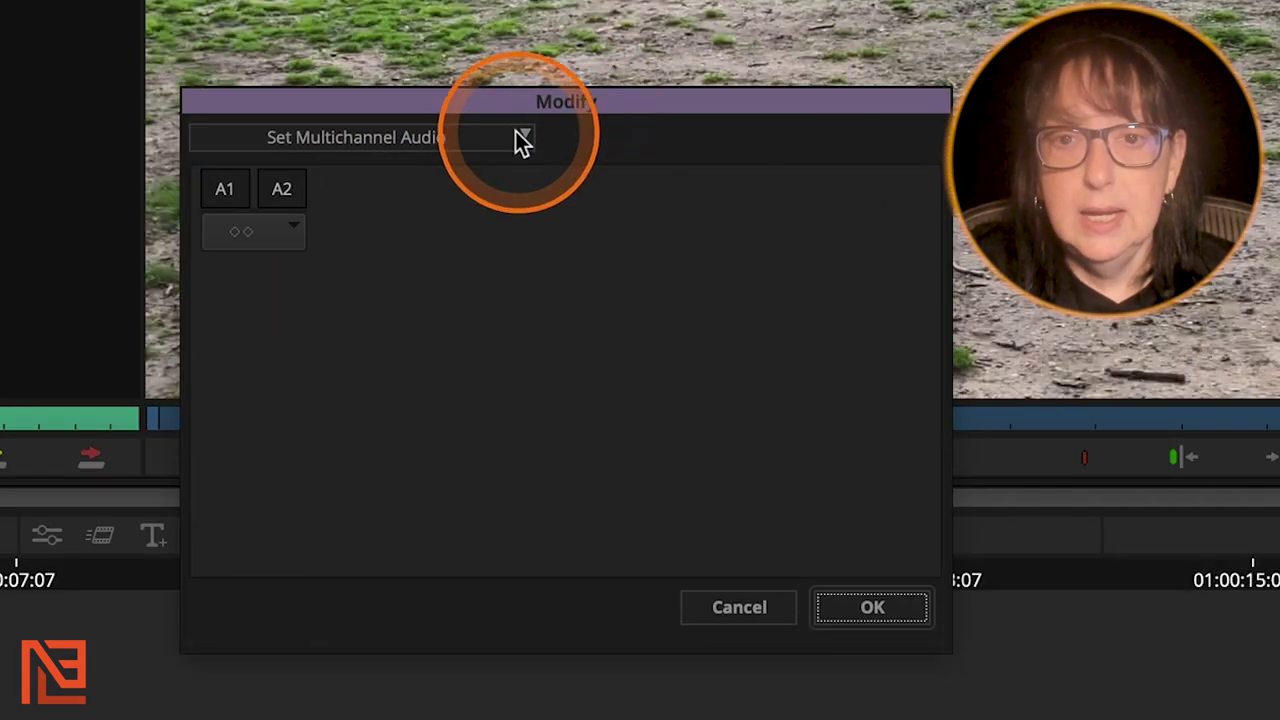
{"action": "left_click", "coordinate": [514, 138]}
{"action": "left_click", "coordinate": [477, 171]}
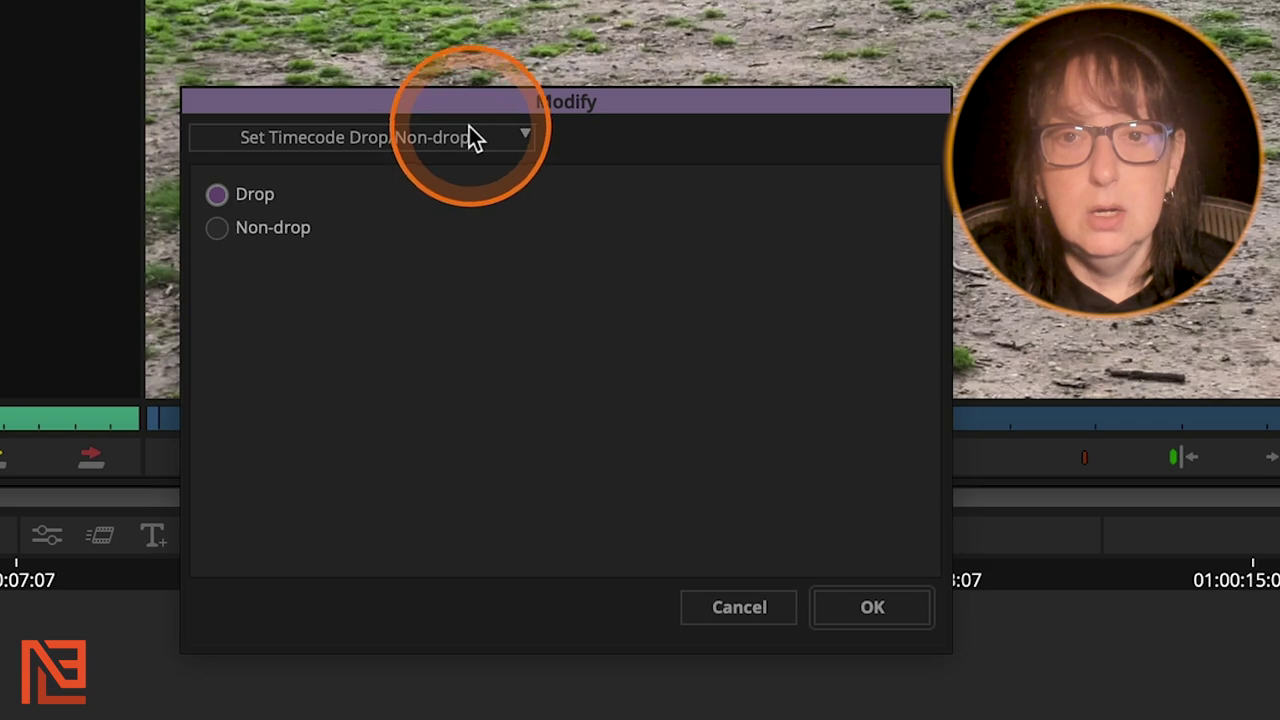
{"action": "left_click", "coordinate": [470, 133]}
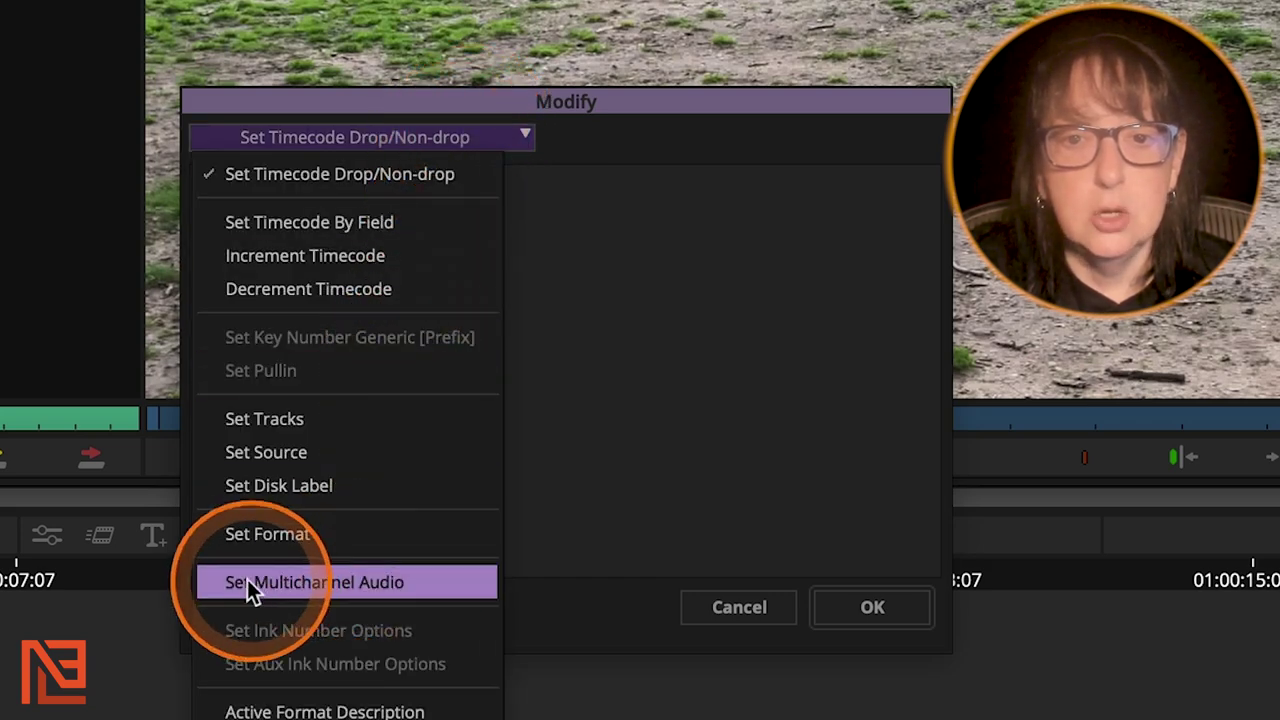
{"action": "left_click", "coordinate": [324, 584]}
{"action": "left_click", "coordinate": [248, 232]}
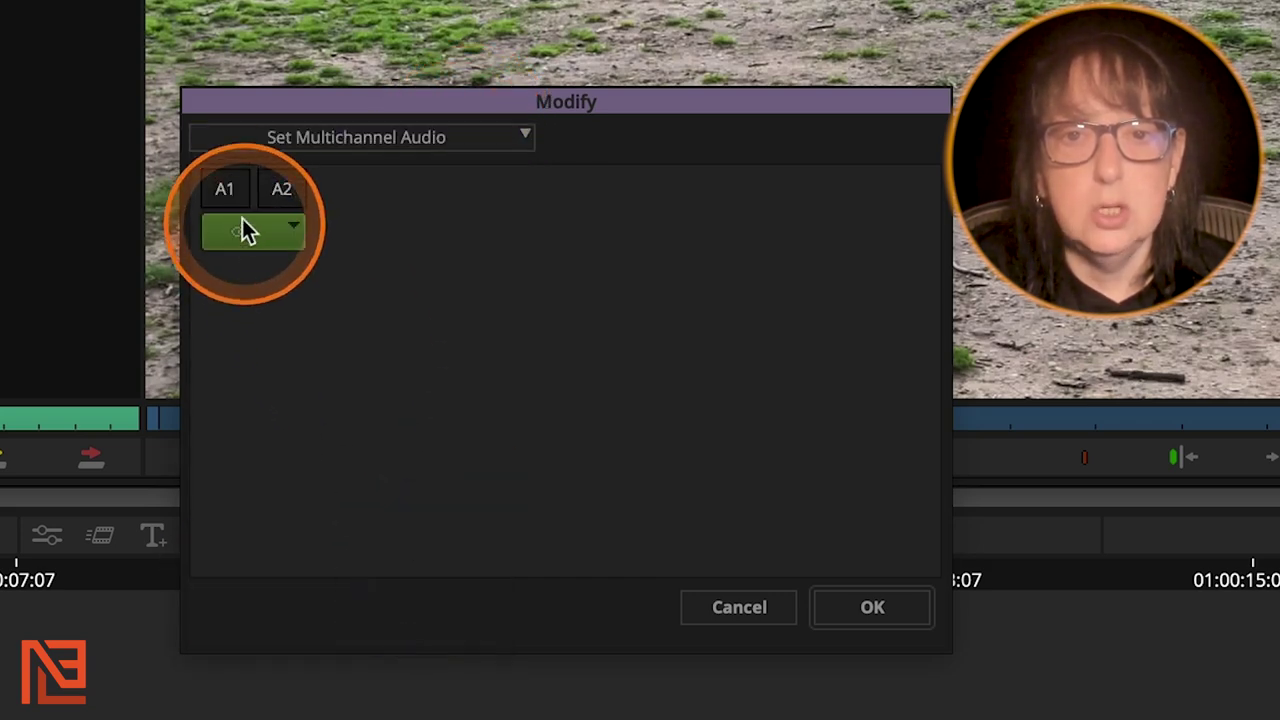
{"action": "left_click", "coordinate": [868, 598]}
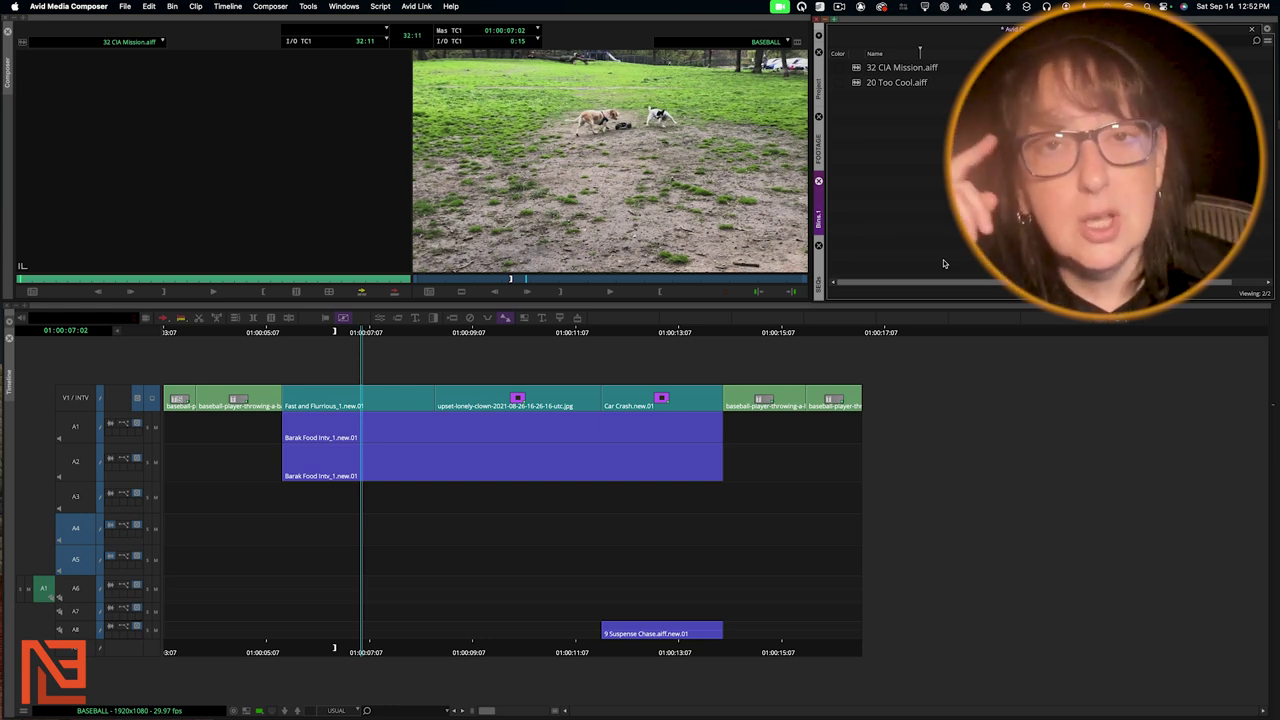
{"action": "left_click", "coordinate": [890, 239]}
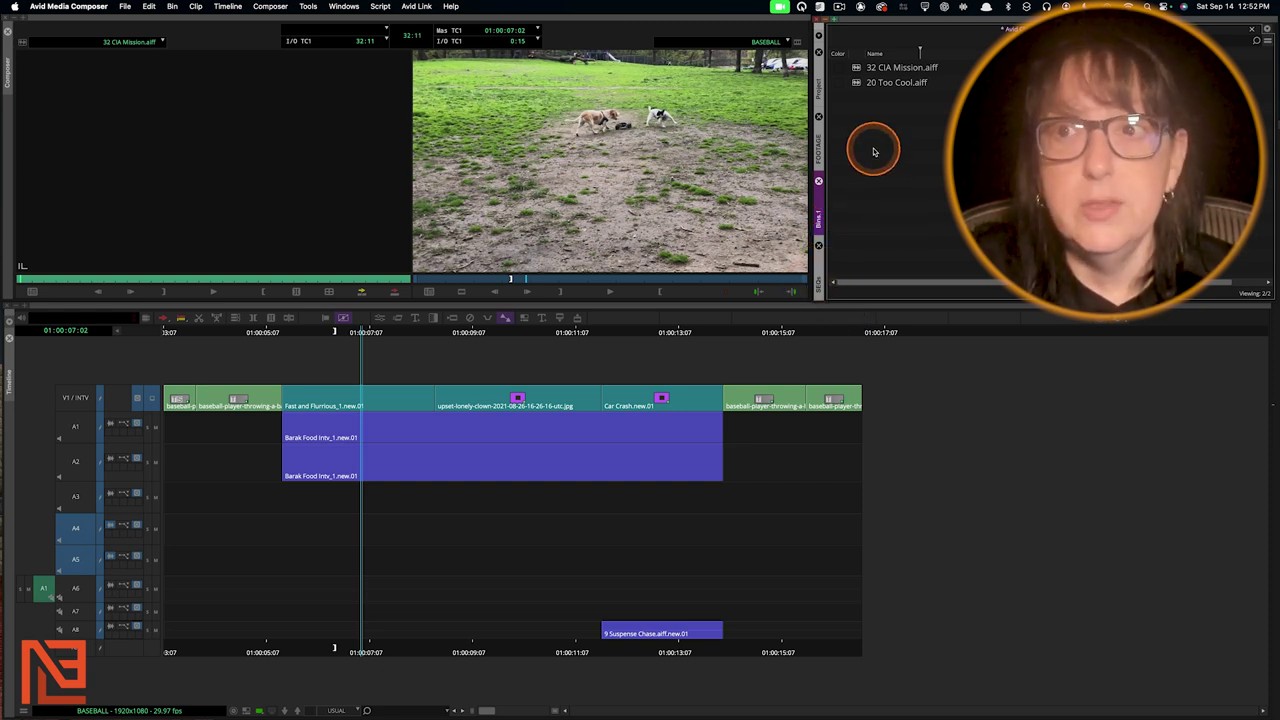
{"action": "left_click", "coordinate": [858, 69]}
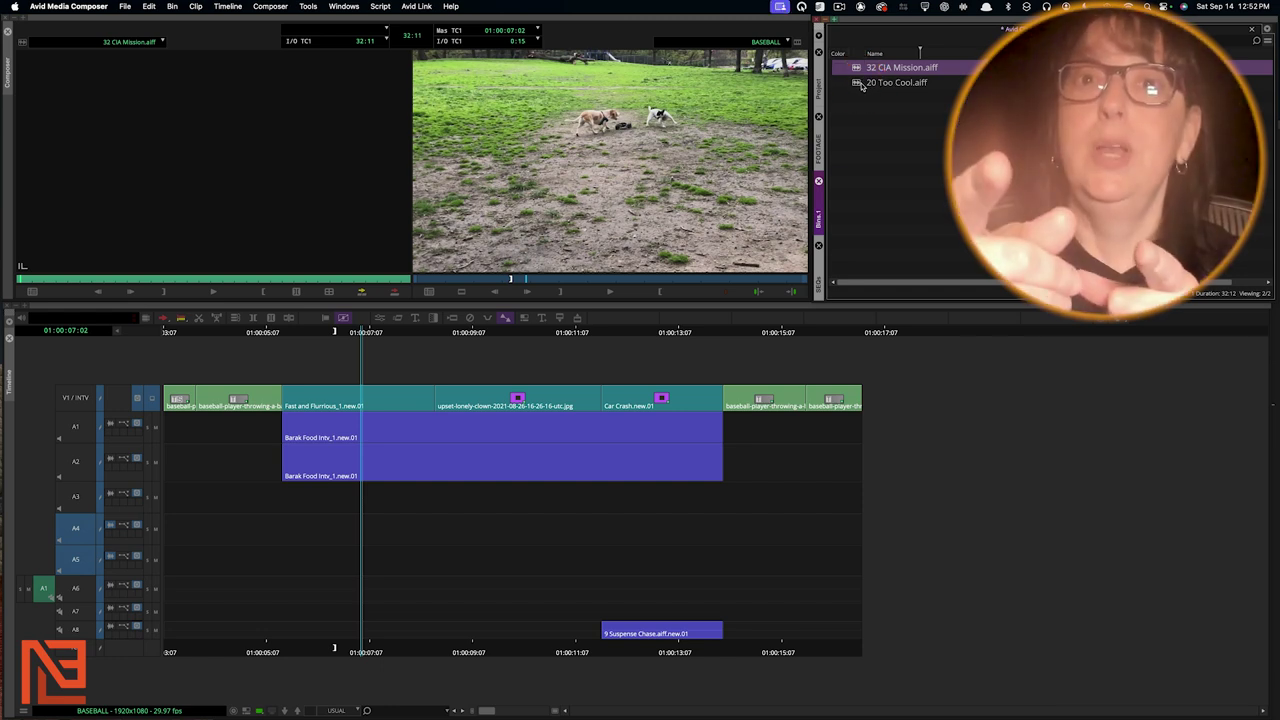
- Select 32 CIA Mission.aiff and 20 Too Cool.aiff together and apply -11 dB clip gain
{"action": "left_click", "coordinate": [861, 84], "text": "shift"}
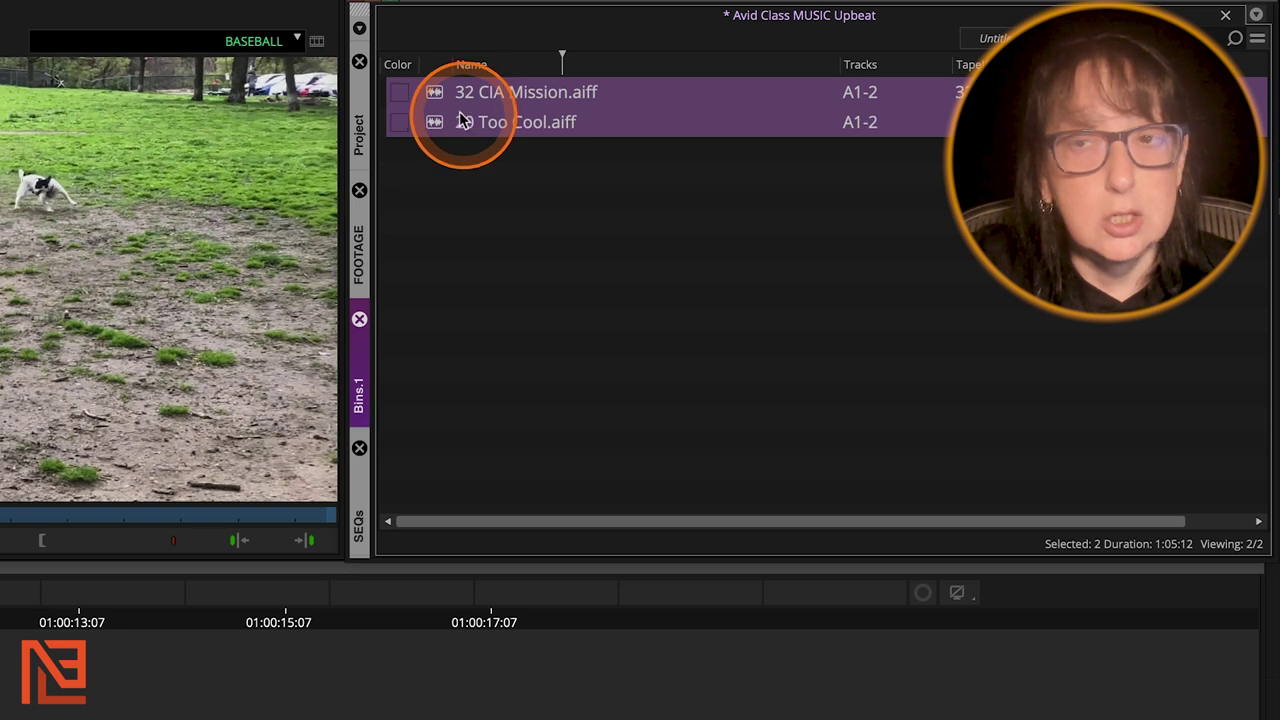
{"action": "right_click", "coordinate": [431, 97]}
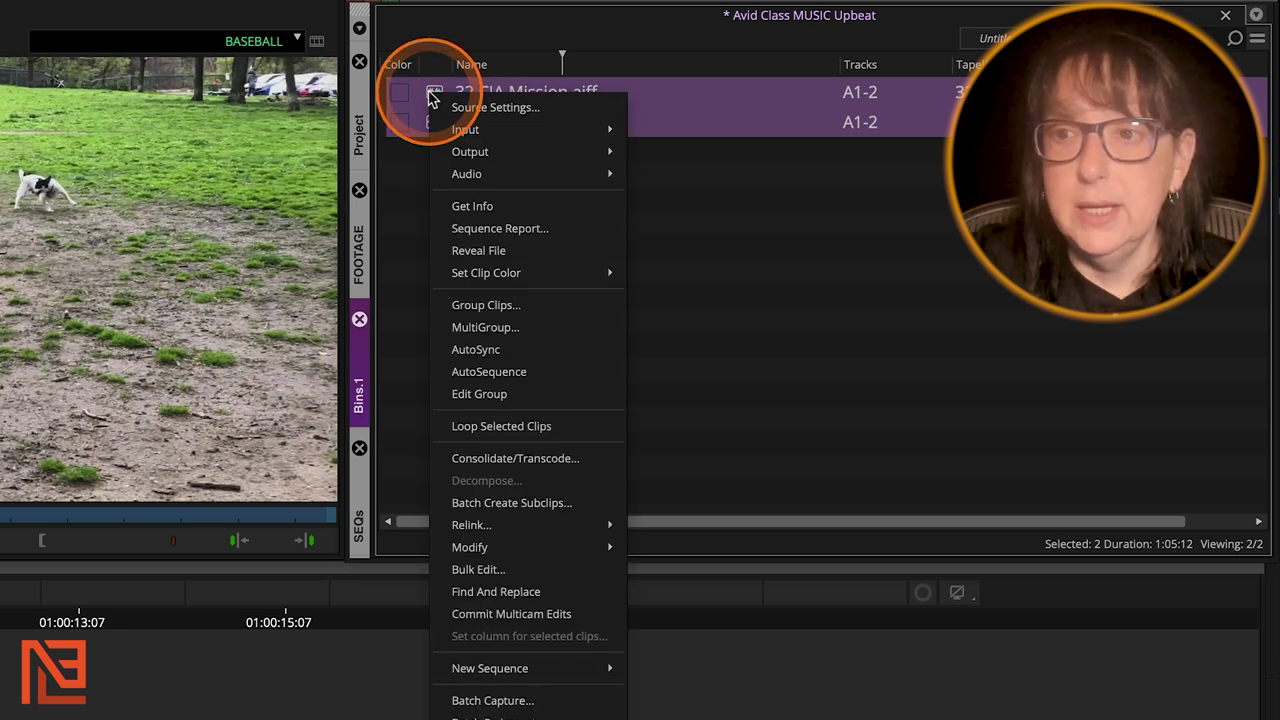
{"action": "mouse_move", "coordinate": [508, 172]}
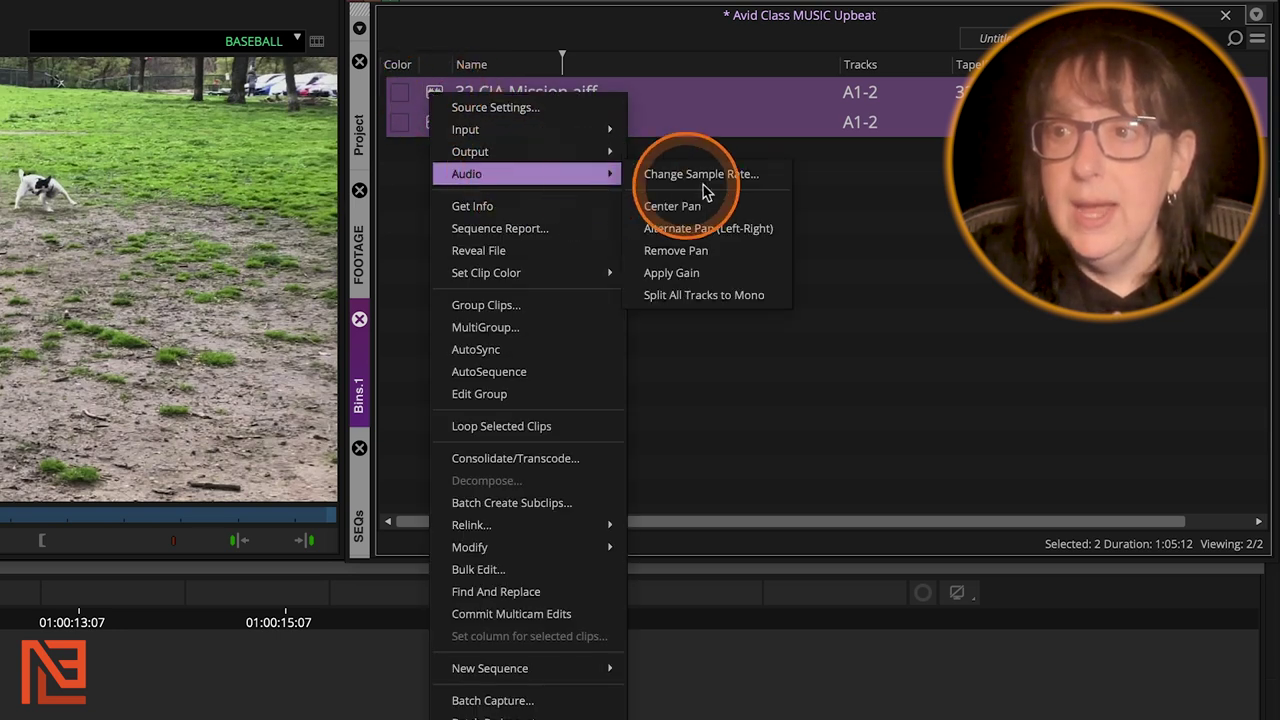
{"action": "left_click", "coordinate": [675, 273]}
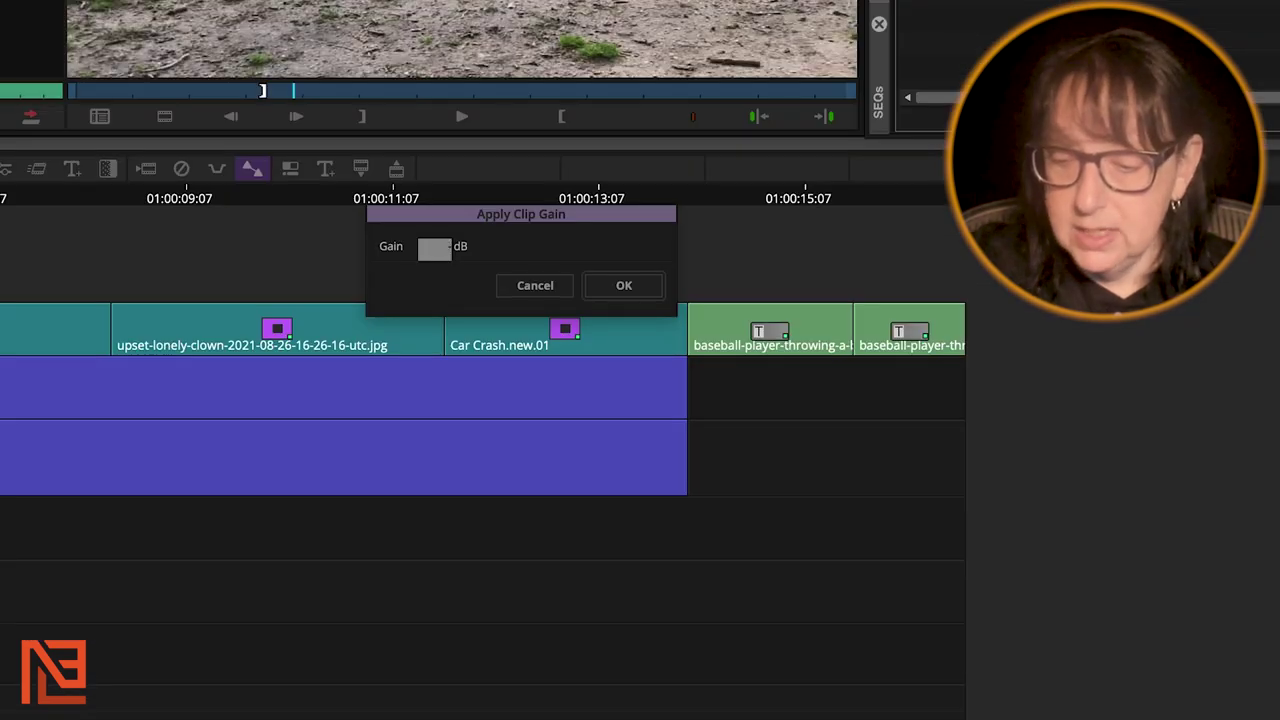
{"action": "type", "text": "-11"}
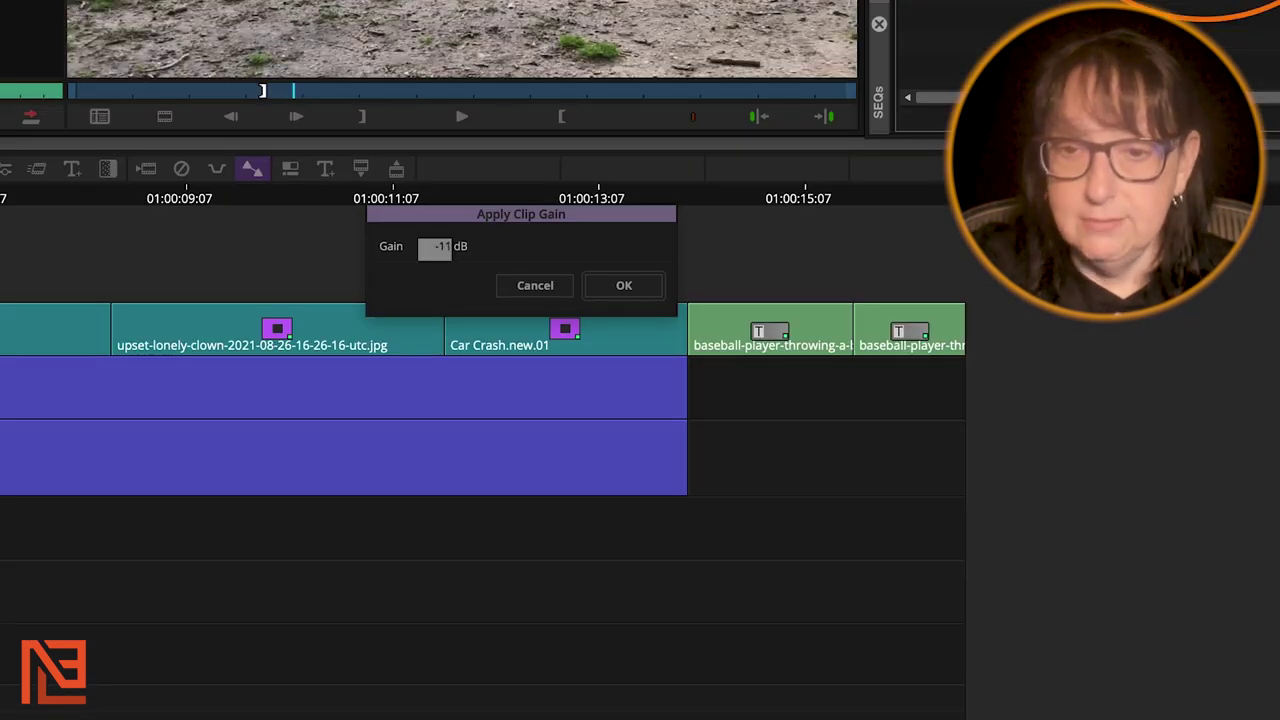
{"action": "key", "text": "Return"}
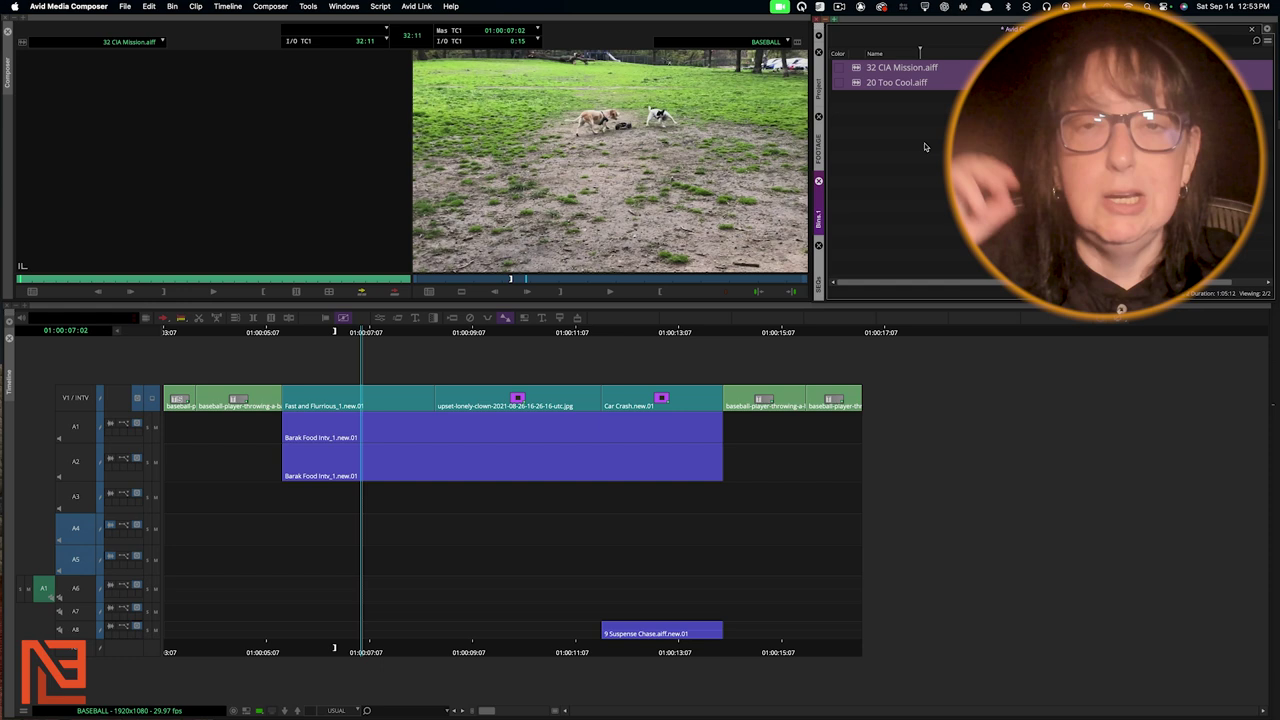
{"action": "left_click", "coordinate": [575, 173]}
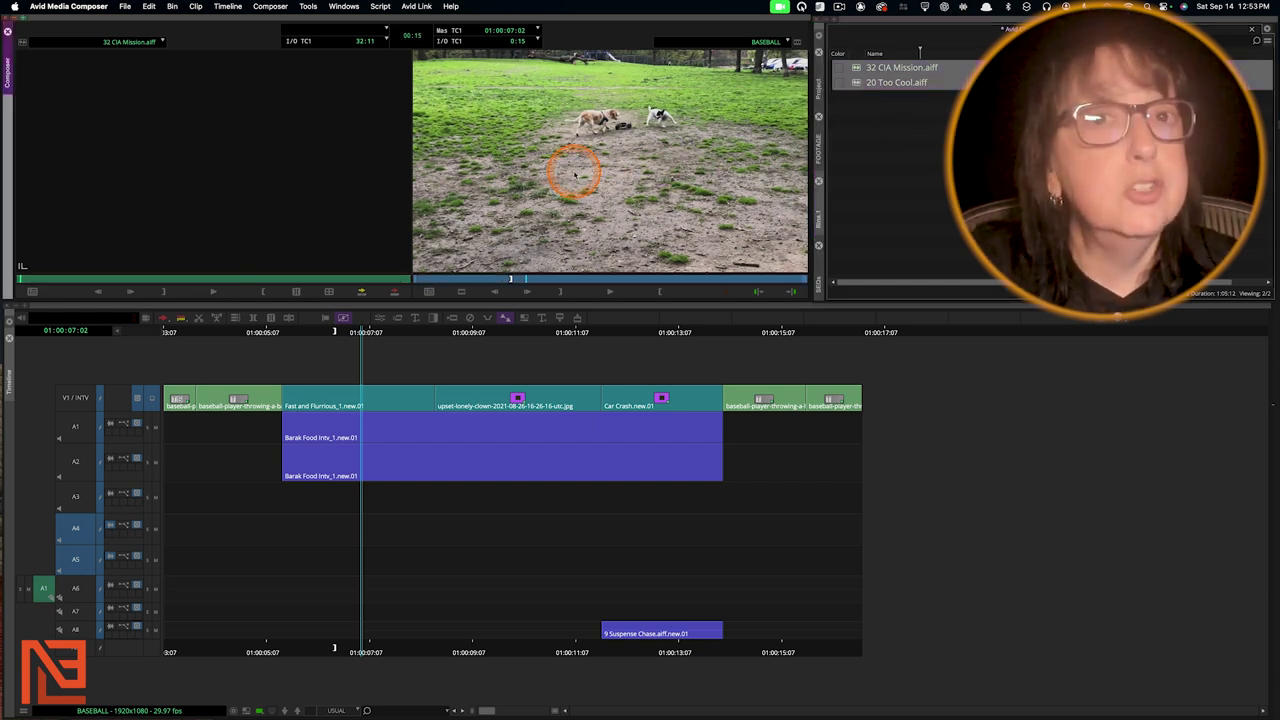